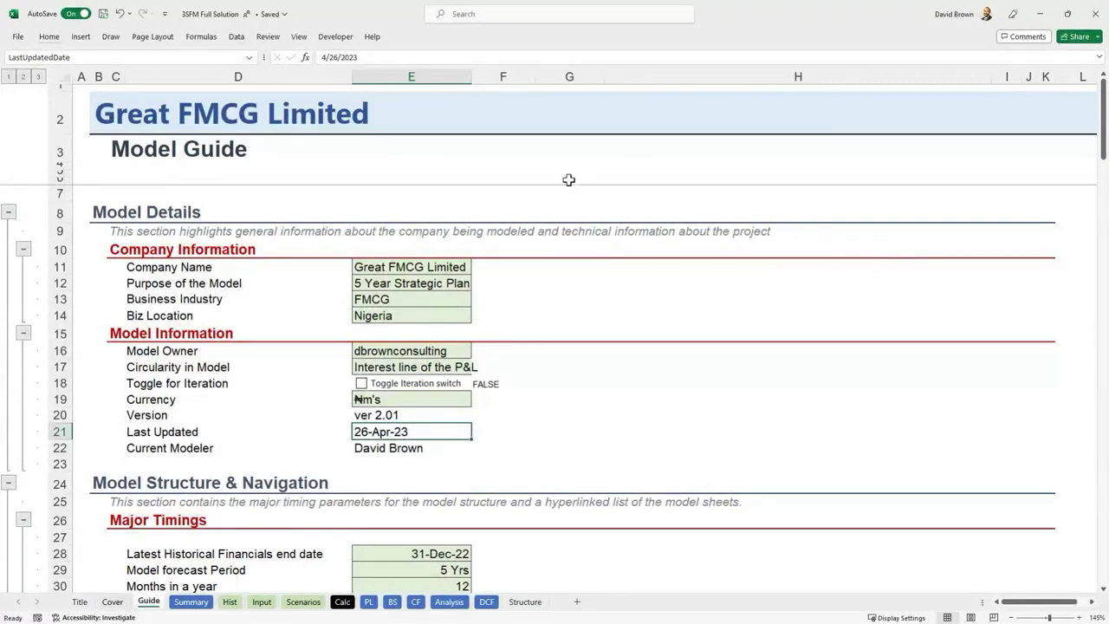
- Collapse all subsections of the Model Guide to outline level 2 and review its section headings
left_click(23, 76)
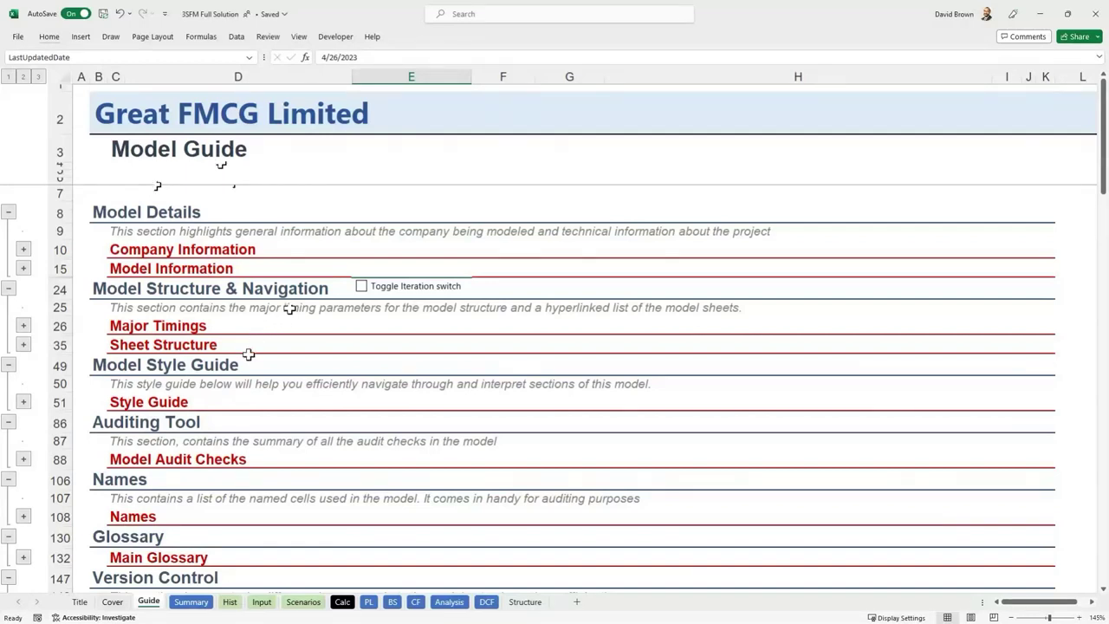
scroll(249, 354, "down", 2)
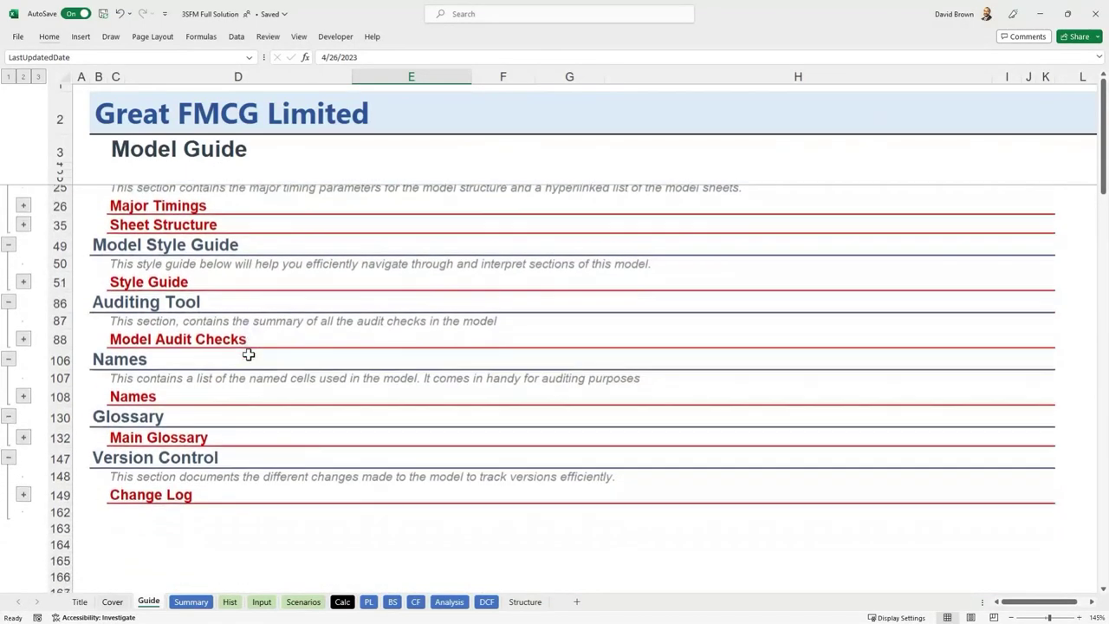
scroll(248, 355, "up", 2)
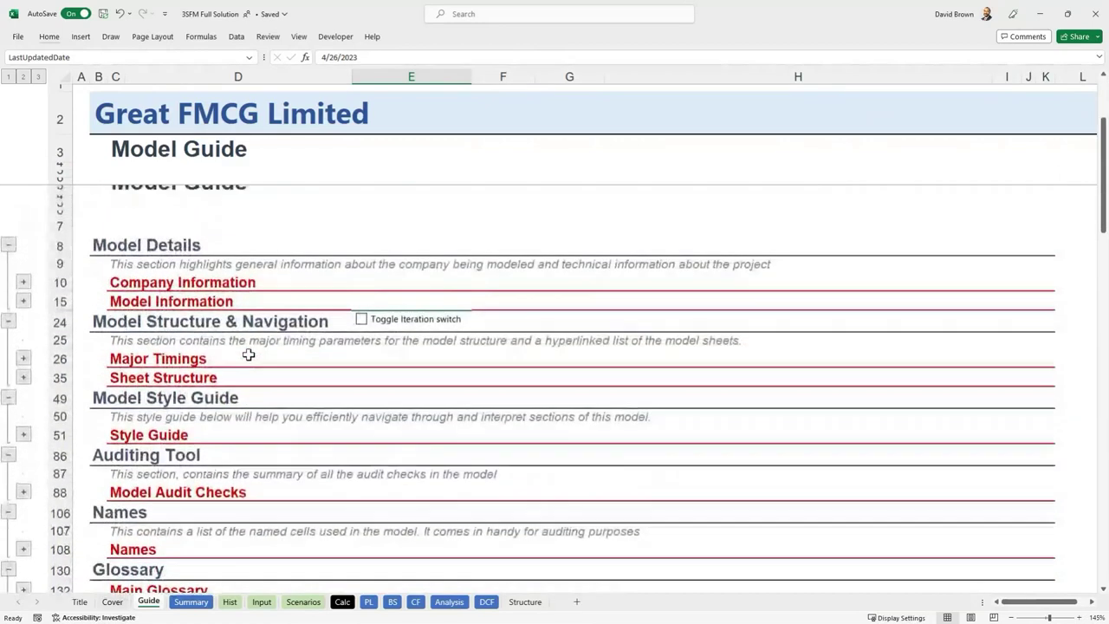
scroll(248, 354, "down", 1)
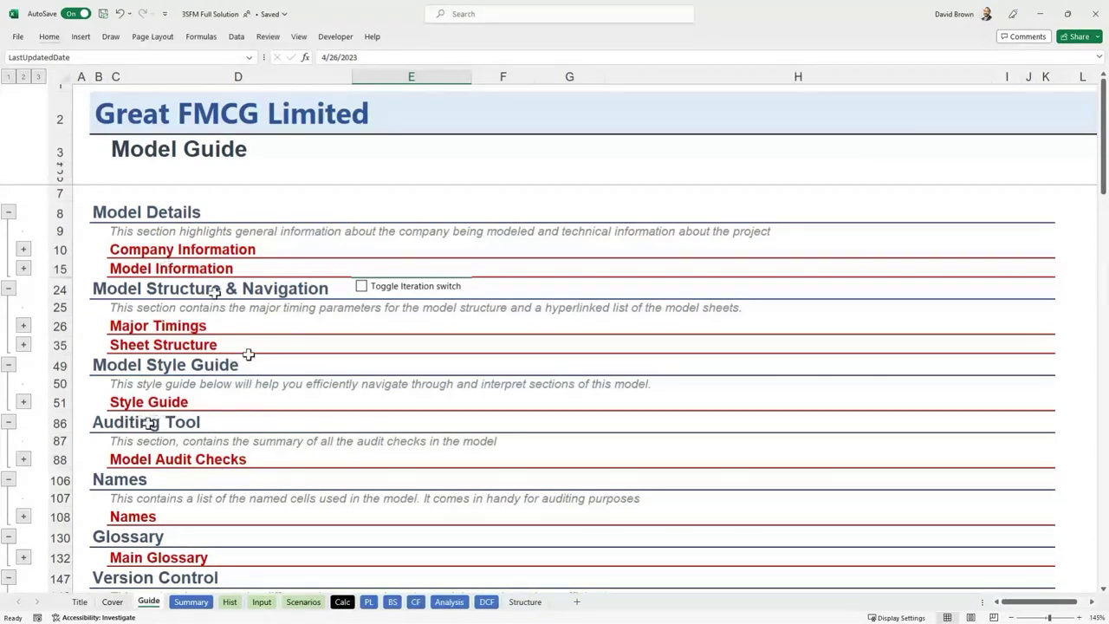
- Expand the Model Audit Checks section and enter 232 as a test error count for the Restructured BS Solvency Check
left_click(24, 460)
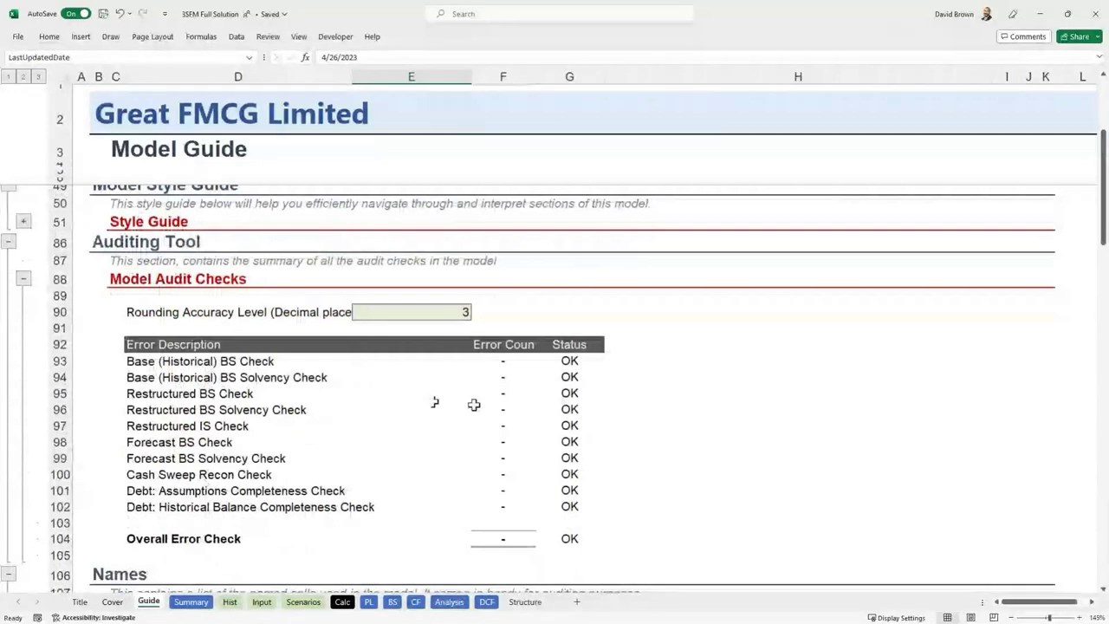
left_click(499, 408)
key("F2")
key("F9")
key("Return")
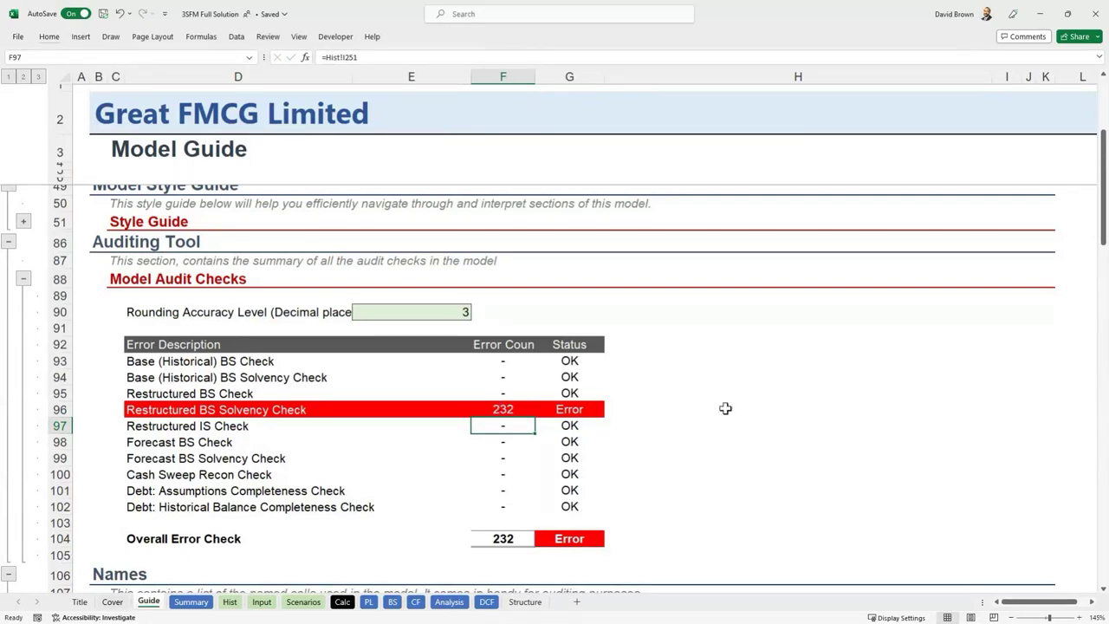
- Undo the test error count and collapse the Model Audit Checks section again
key("ctrl+z")
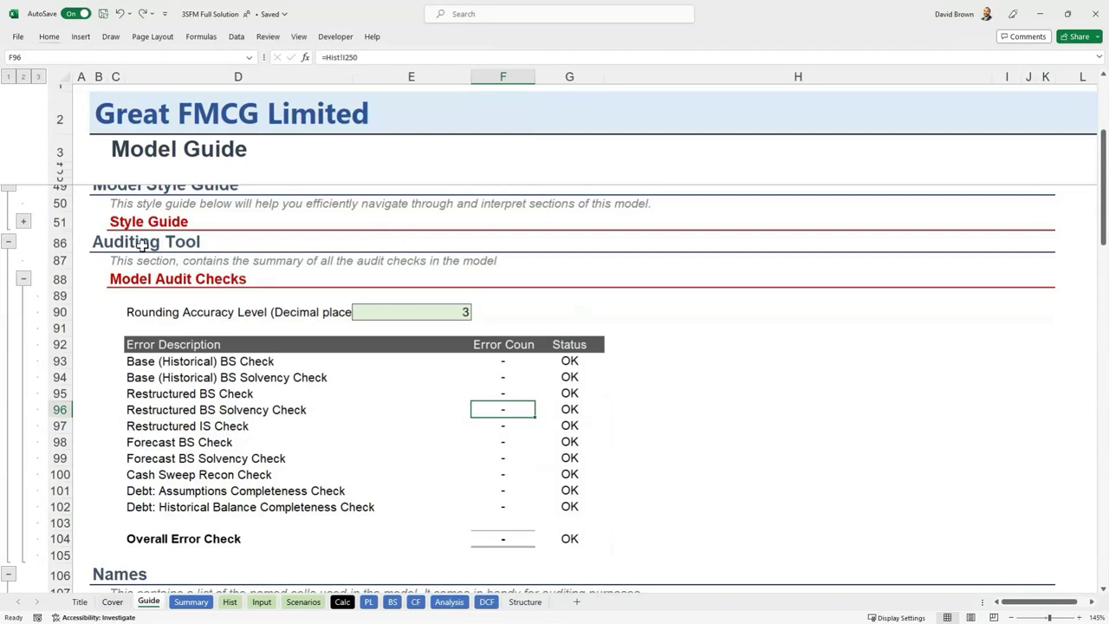
left_click(23, 279)
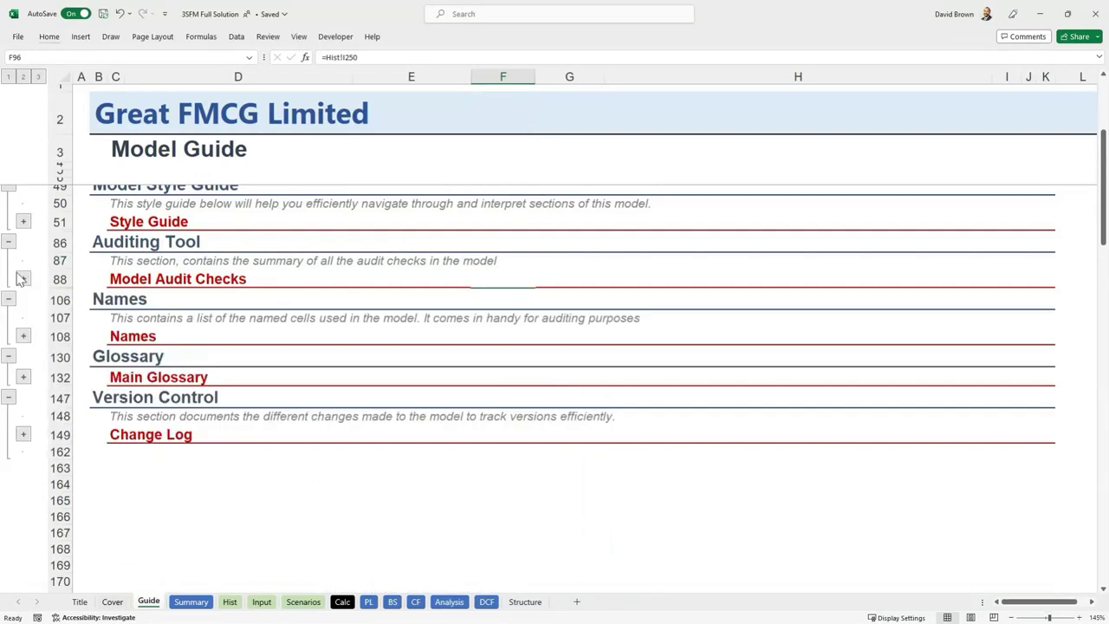
scroll(154, 283, "up", 3)
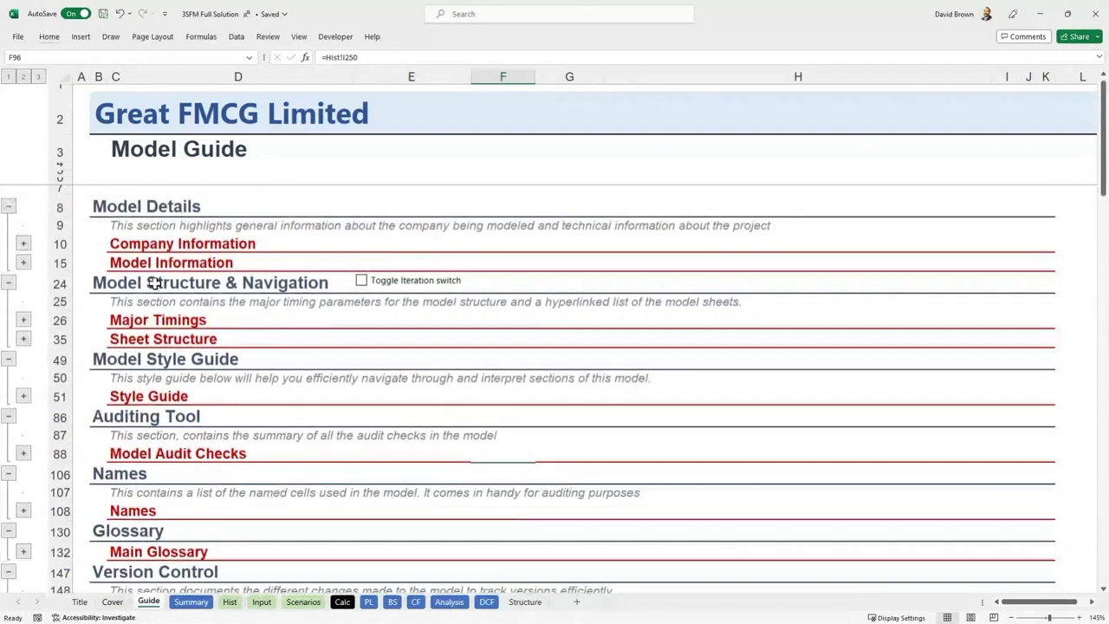
scroll(154, 284, "down", 1)
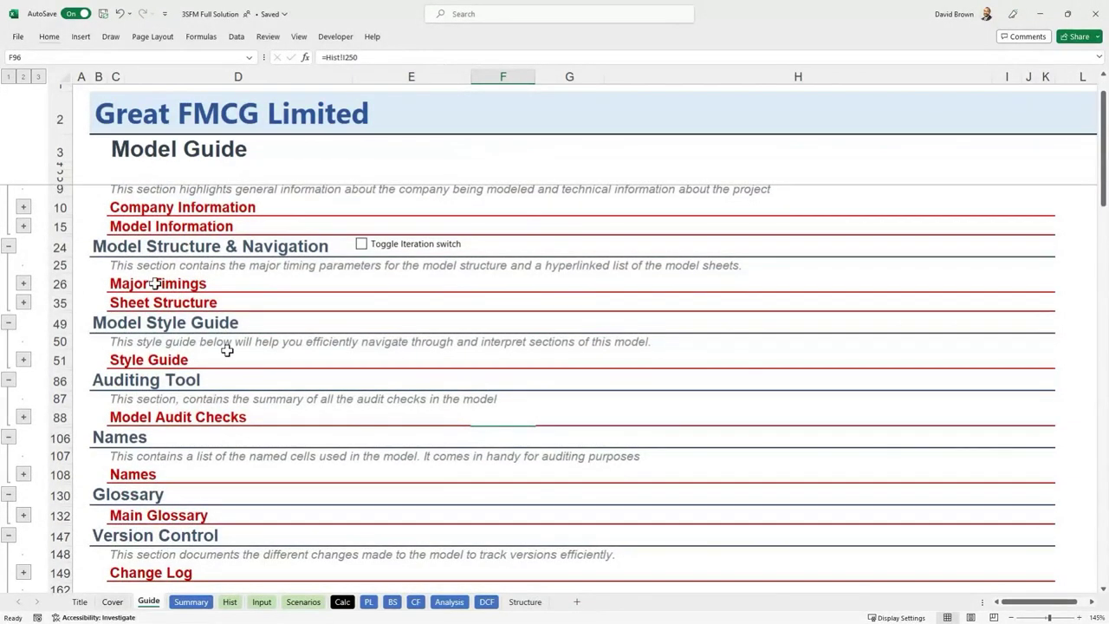
- Open the Structure sheet and enlarge the Horizontal Model table of sheet tabs and colour codes, selecting the Hist entry
left_click(526, 602)
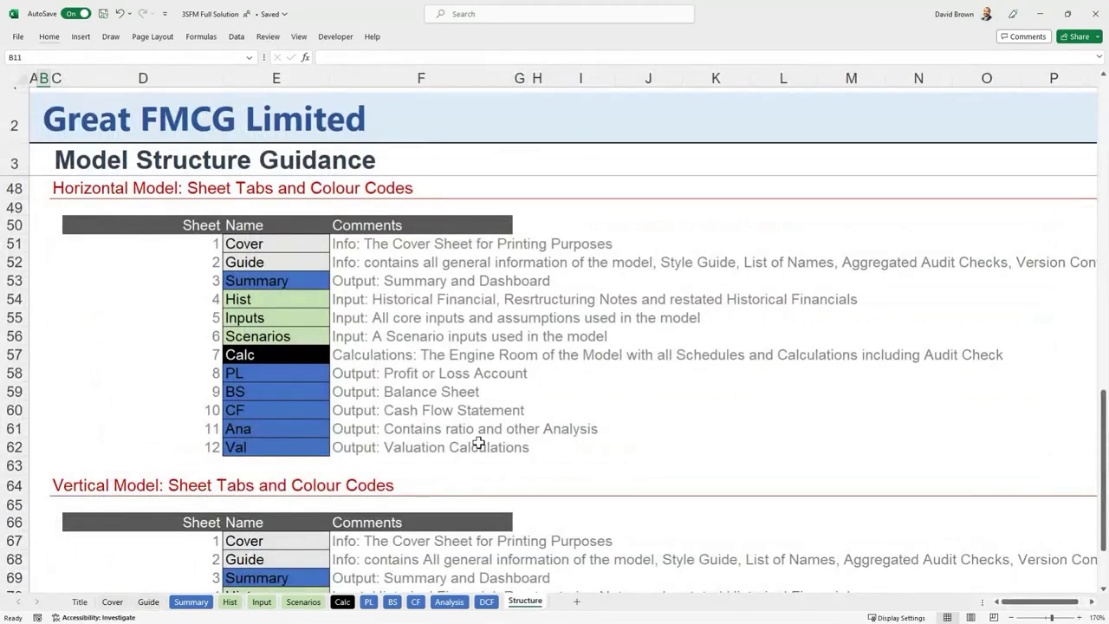
scroll(394, 392, "up", 5)
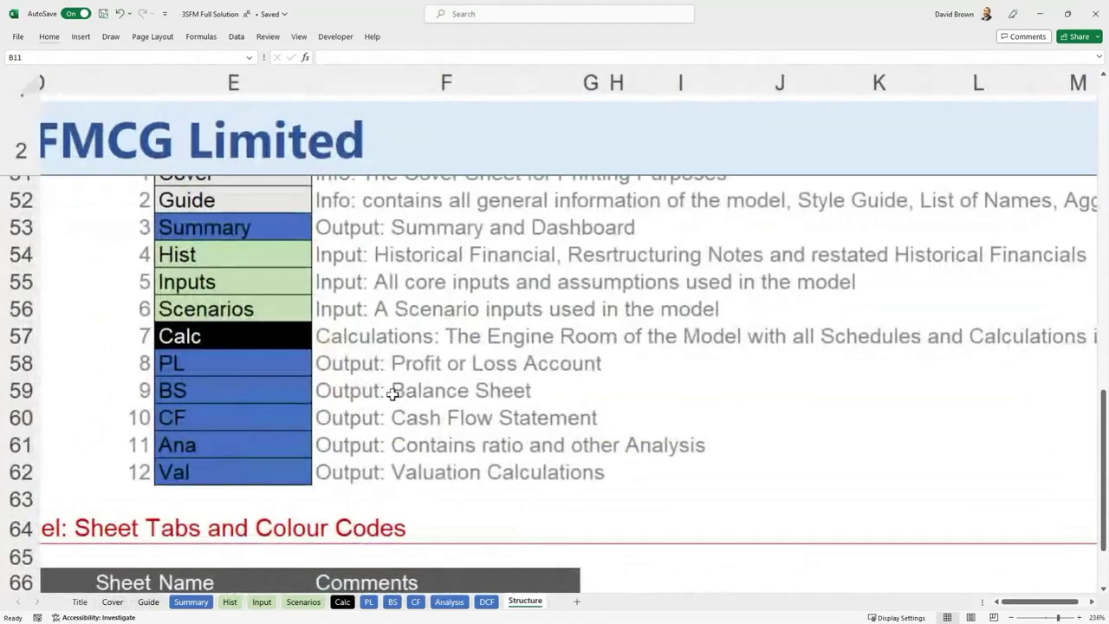
scroll(393, 395, "up", 2)
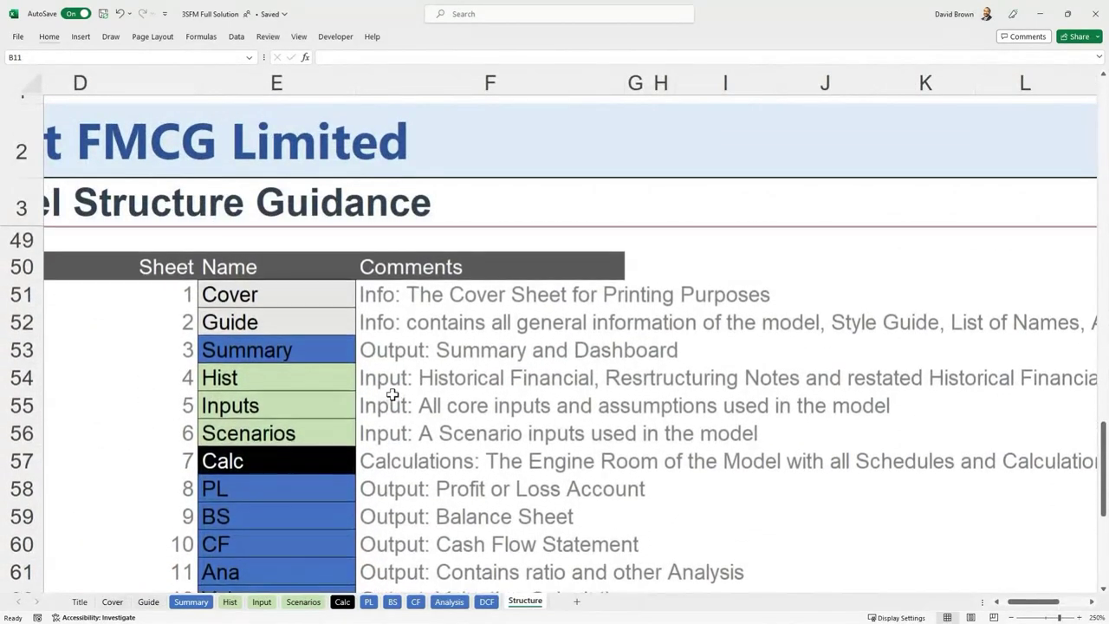
left_click(393, 395)
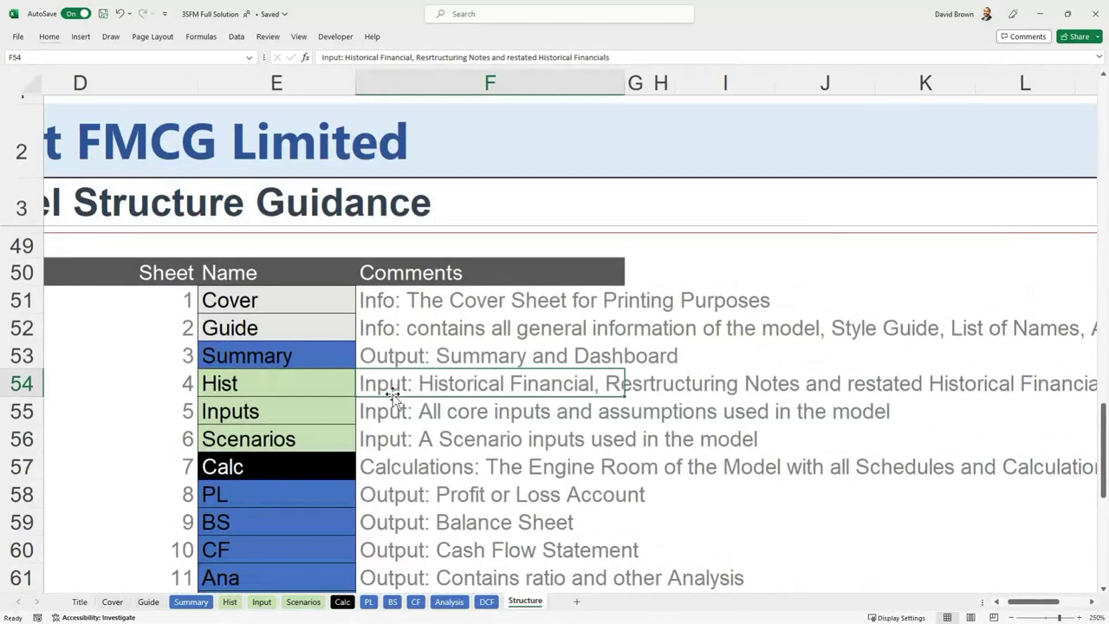
key("Left")
key("Left")
key("Left")
key("Right")
key("Right")
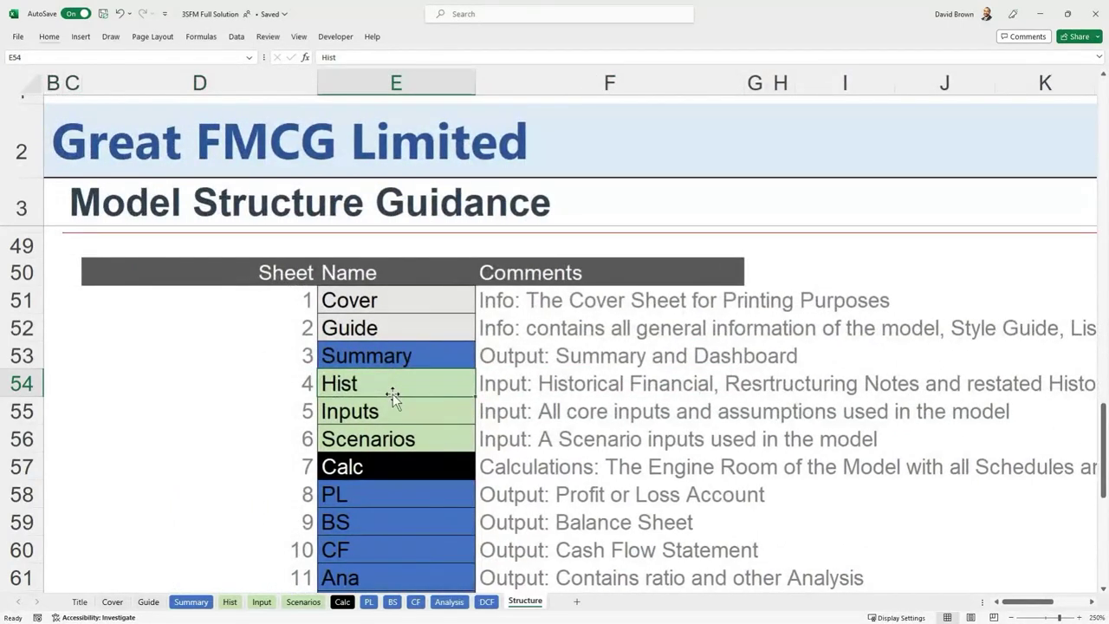
- Walk through the sheet names of the Horizontal Model table, down from Hist to BS and back up to Cover
key("Down")
key("Down")
key("Down")
key("Down")
key("Down")
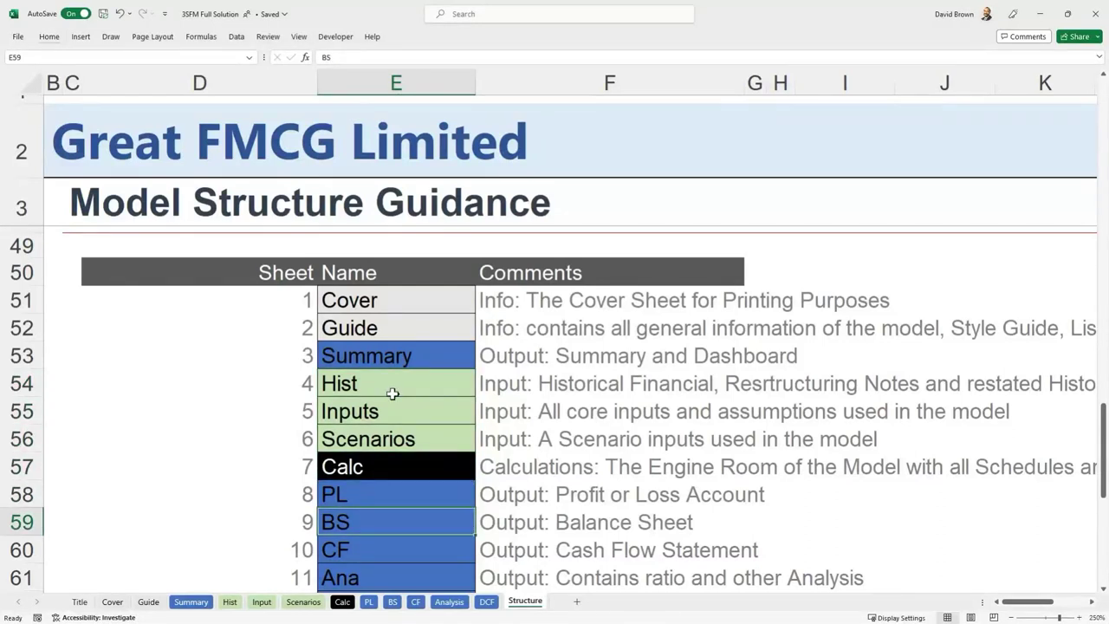
key("Up")
key("Up")
key("Up")
key("Up")
key("Up")
key("Up")
key("Up")
key("Up")
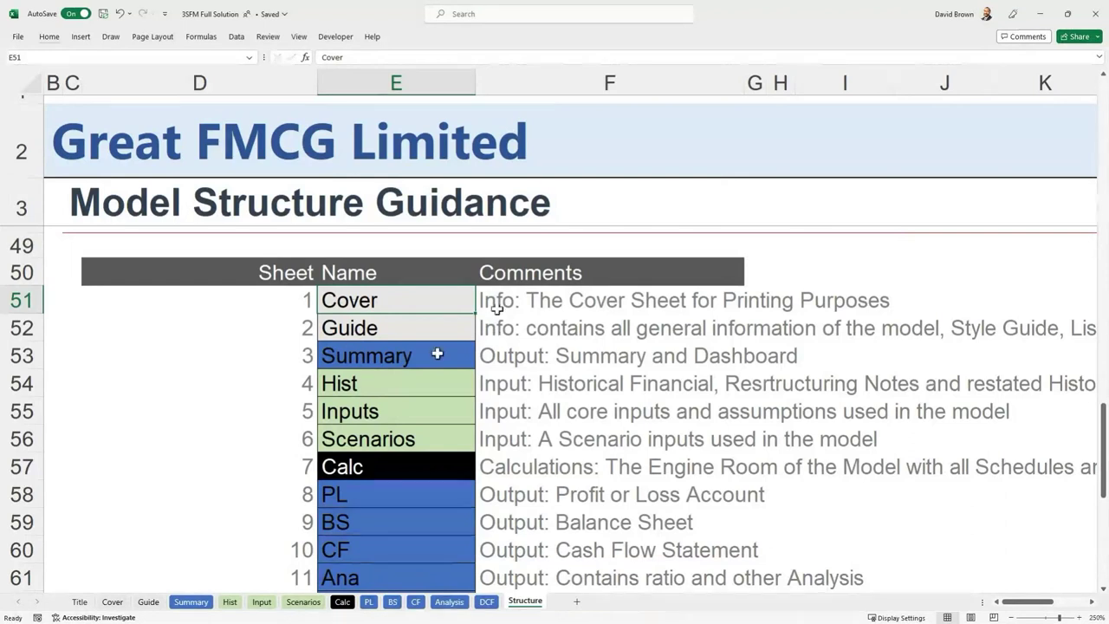
- Examine the Summary entry and the Hist, Inputs and Scenarios input sheets in the Horizontal Model table, including the comments for Inputs and Hist
left_click(387, 359)
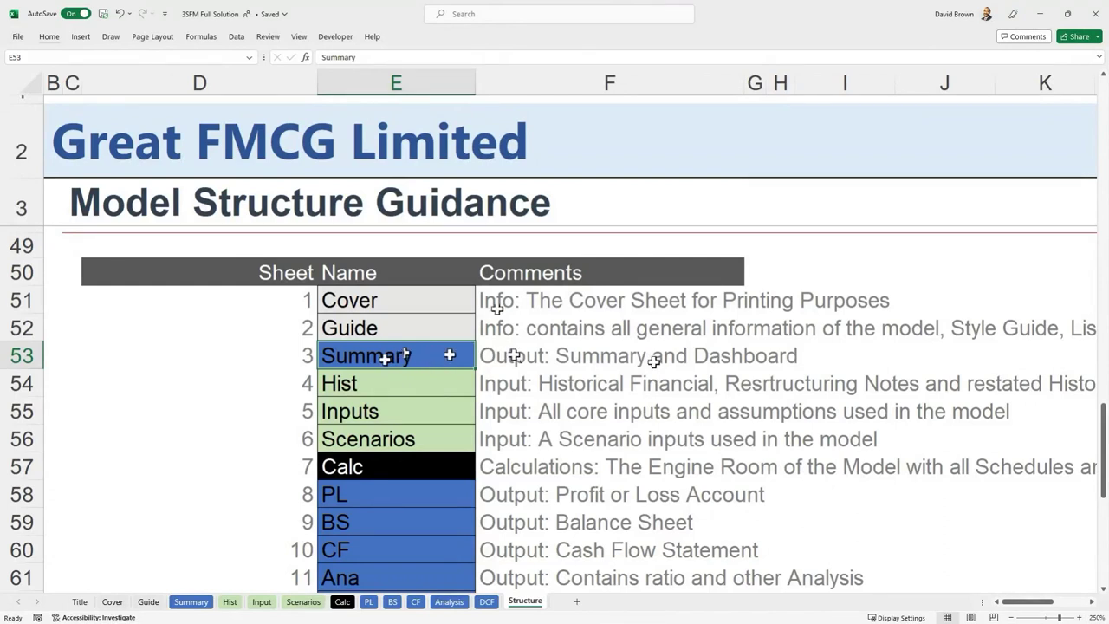
left_click_drag(409, 381, 415, 423)
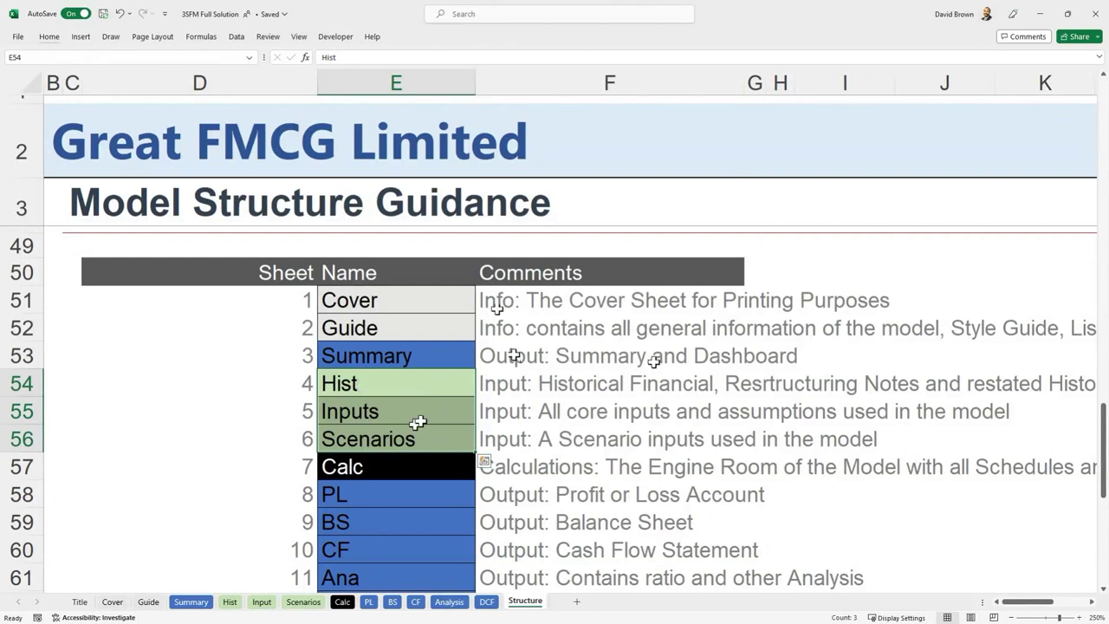
left_click(416, 422)
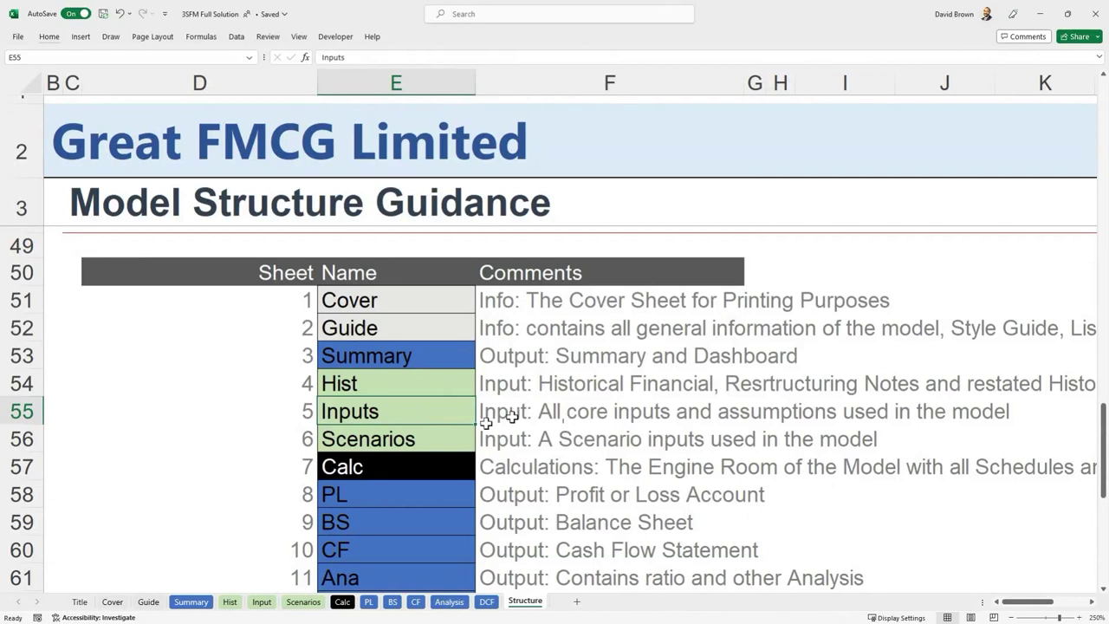
left_click(24, 411)
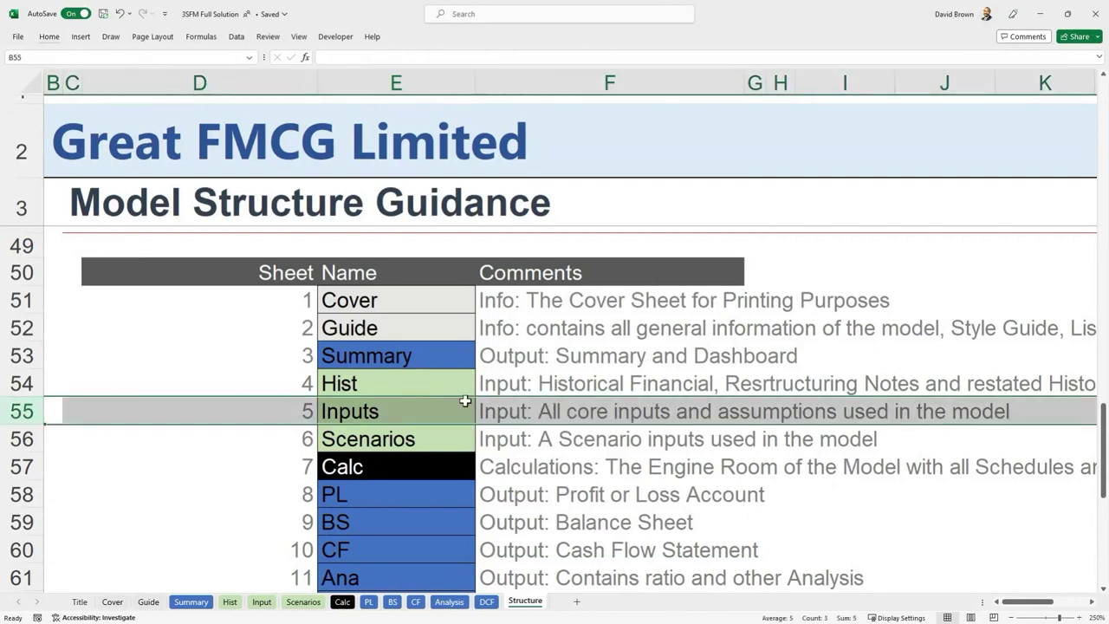
left_click(389, 384)
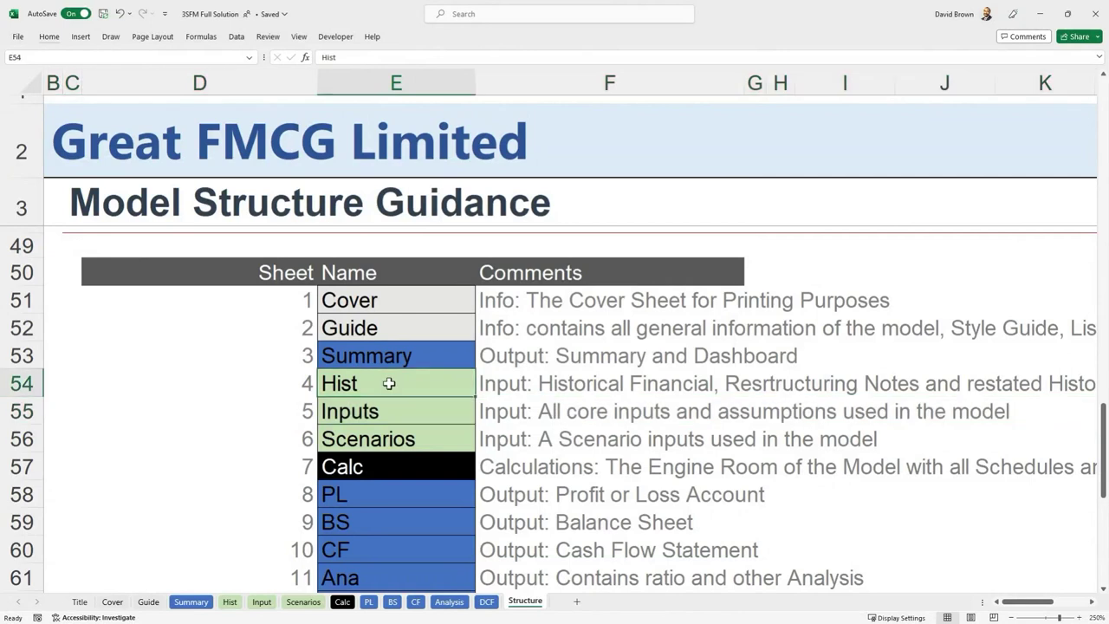
left_click(16, 383)
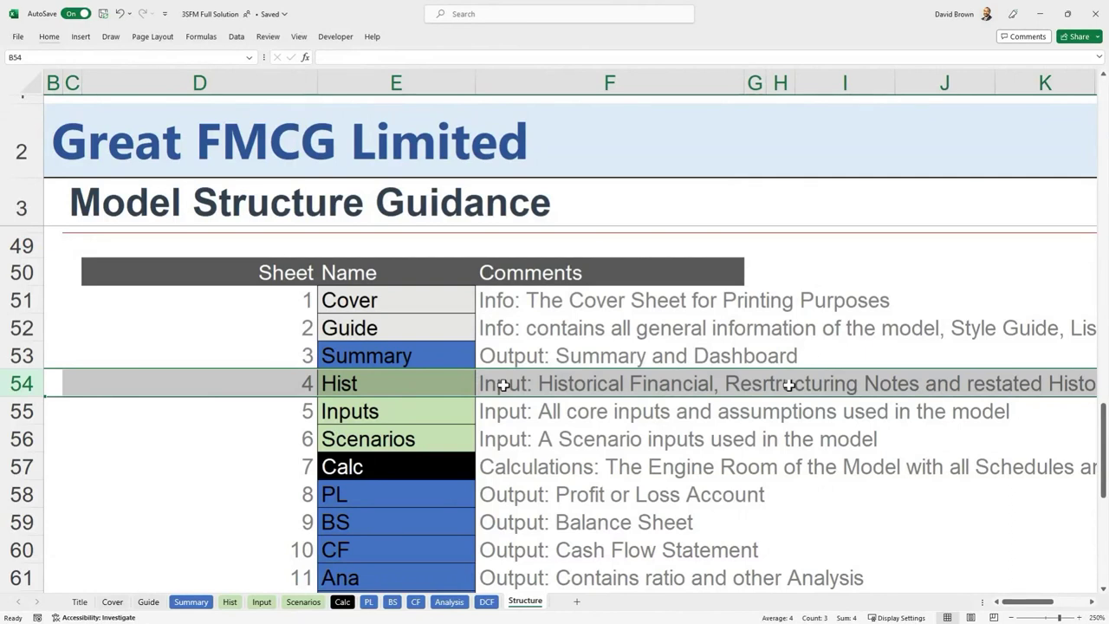
- Switch to Chrome and bring up an enlarged view of the balance sheet on page 2 of Apple's Consolidated Financial Statements PDF
left_click(506, 392)
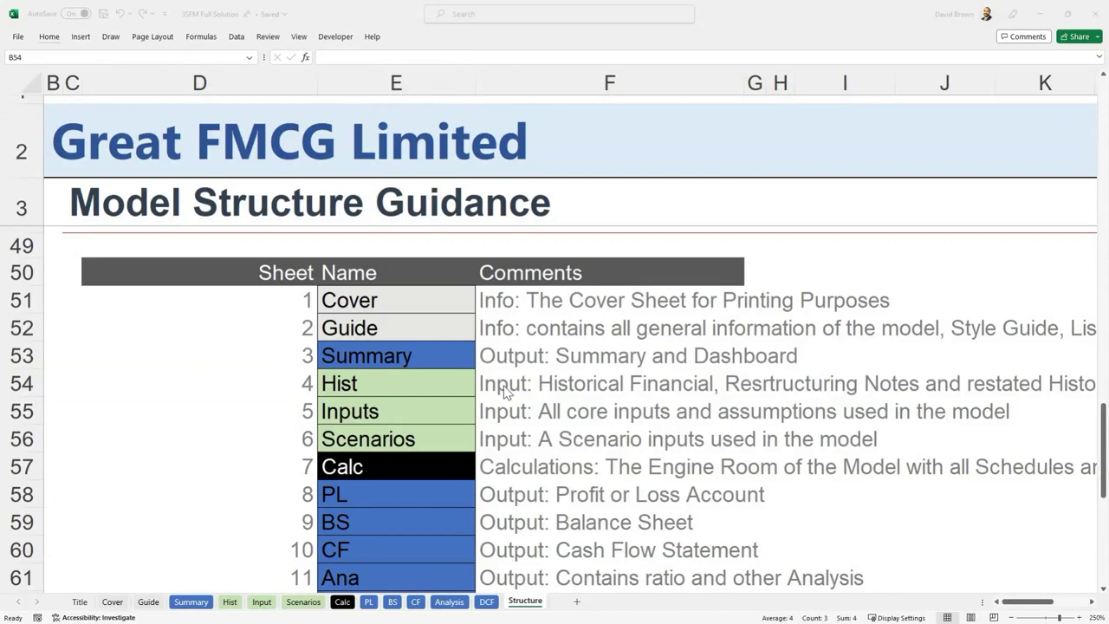
key("alt+Tab")
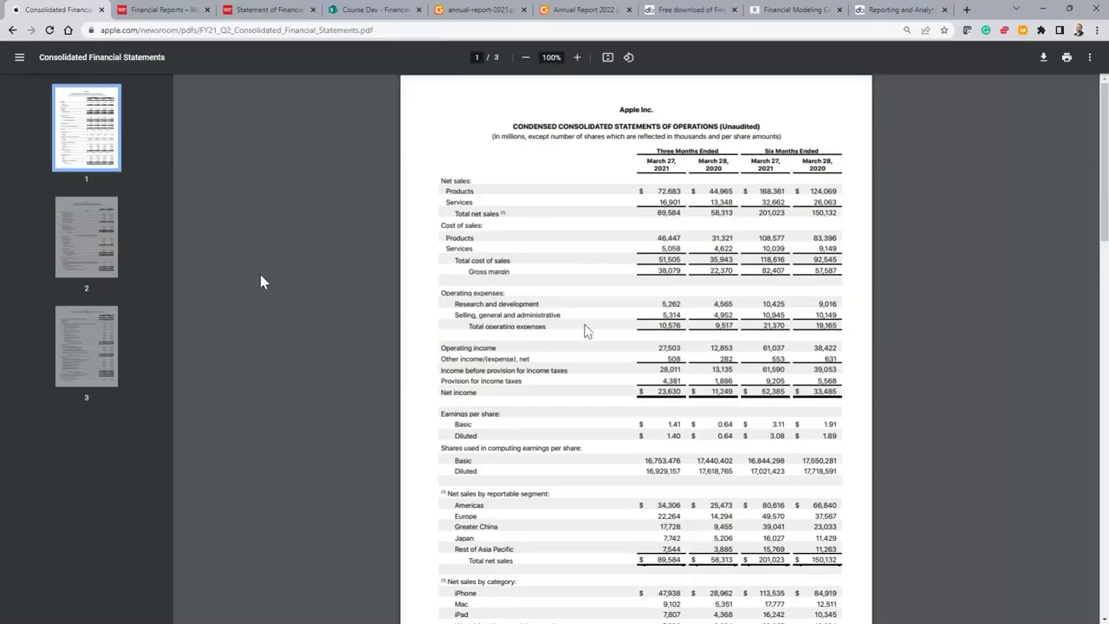
left_click(90, 246)
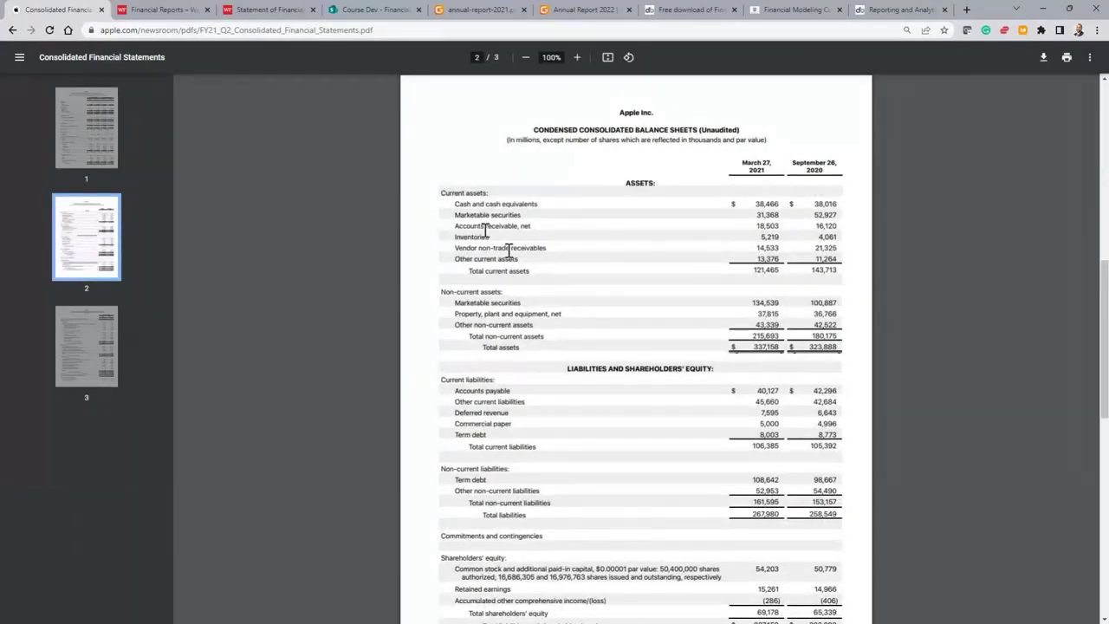
scroll(508, 249, "up", 3)
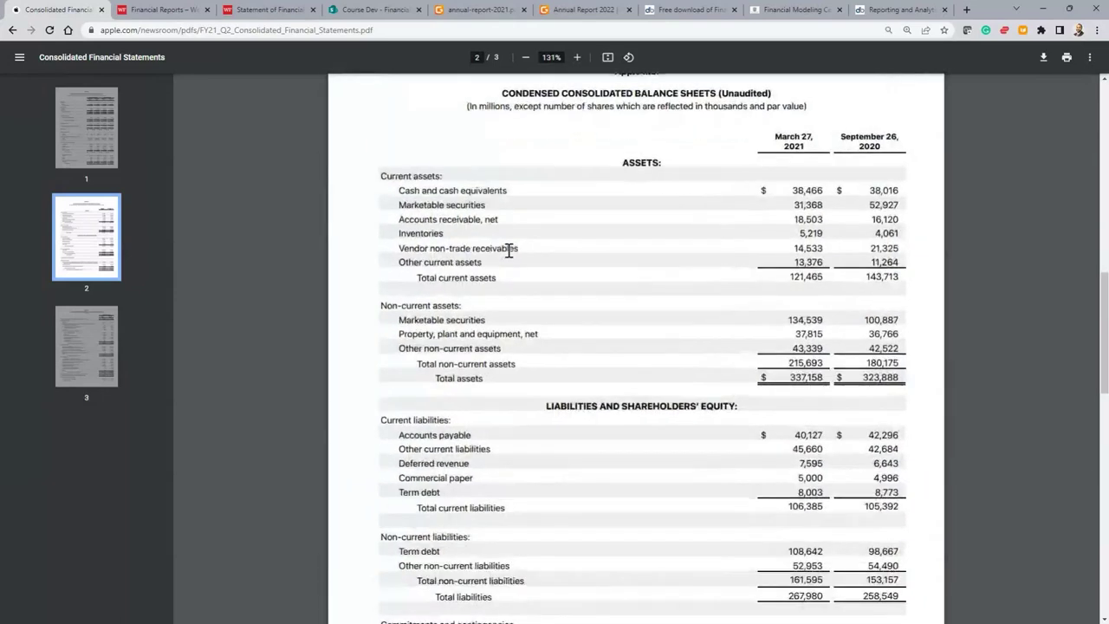
scroll(508, 248, "up", 1)
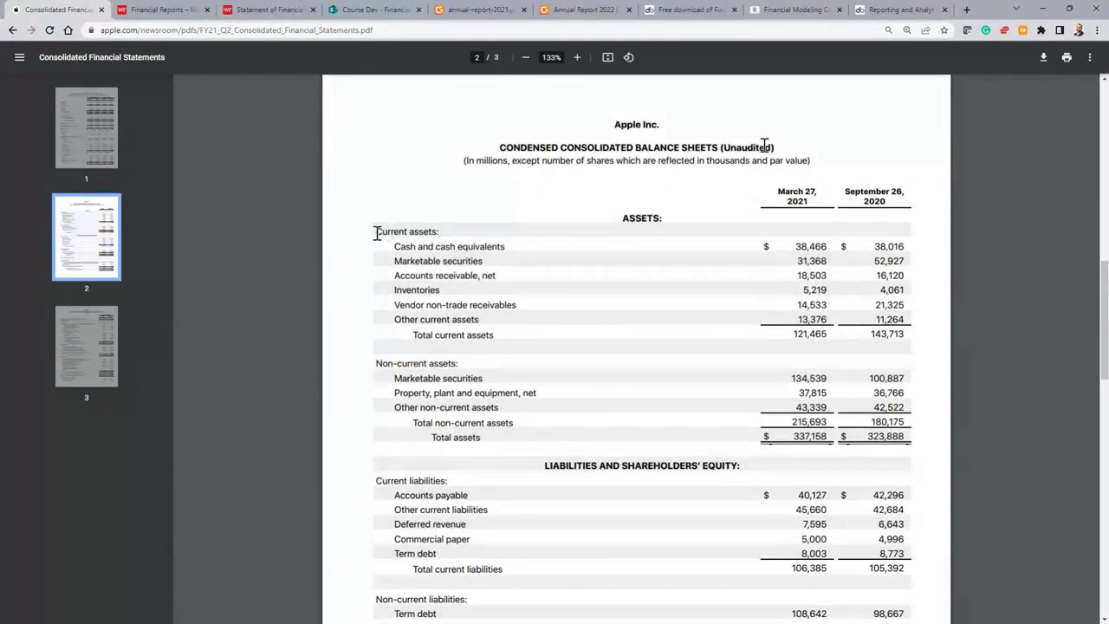
- Examine the balance sheet's current and non-current assets, liabilities and shareholders' equity, highlighting the two asset headings
left_click_drag(377, 233, 440, 228)
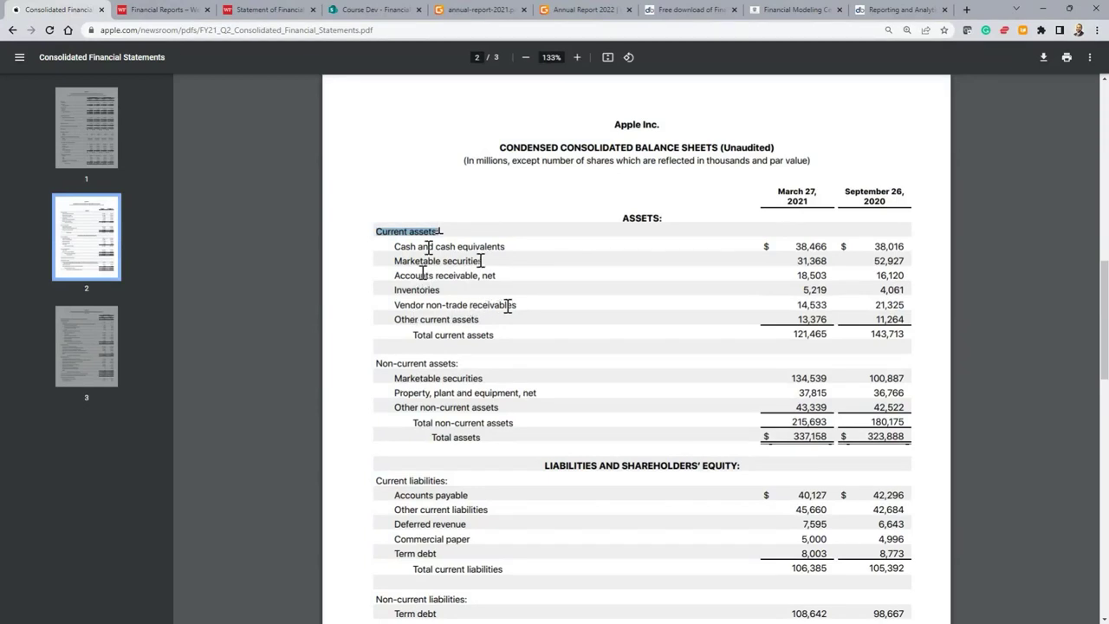
left_click_drag(376, 364, 460, 363)
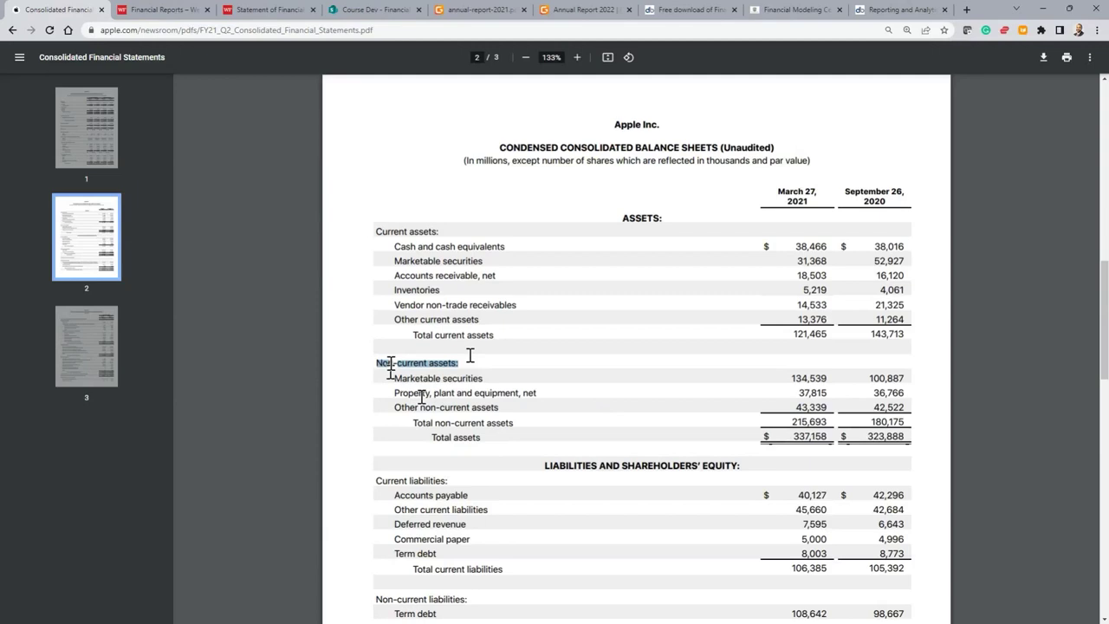
scroll(495, 498, "down", 1)
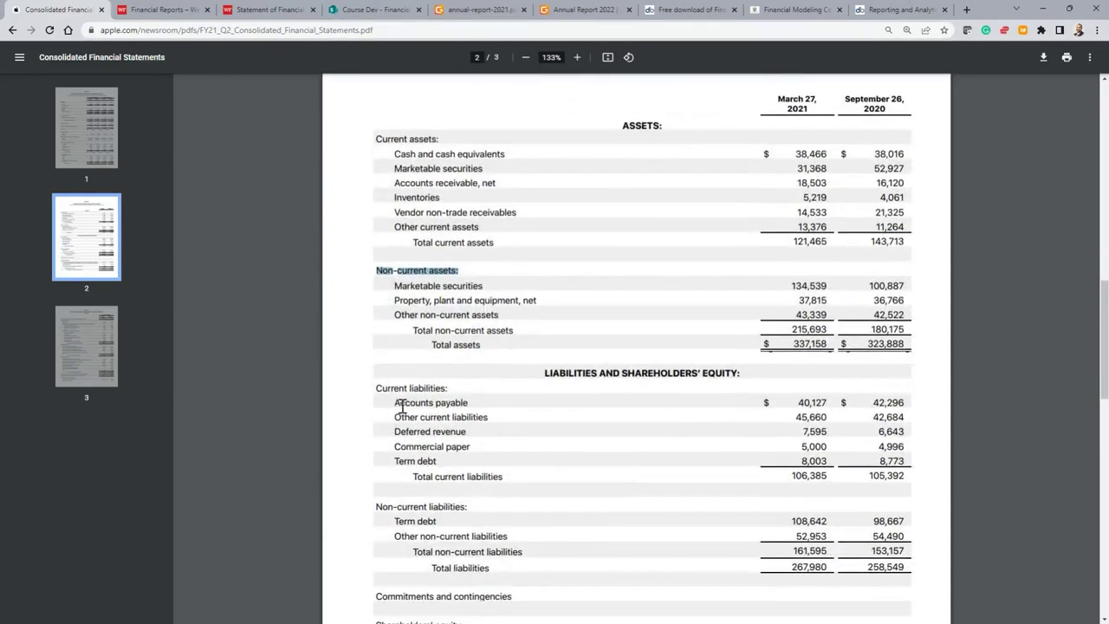
scroll(441, 503, "down", 1)
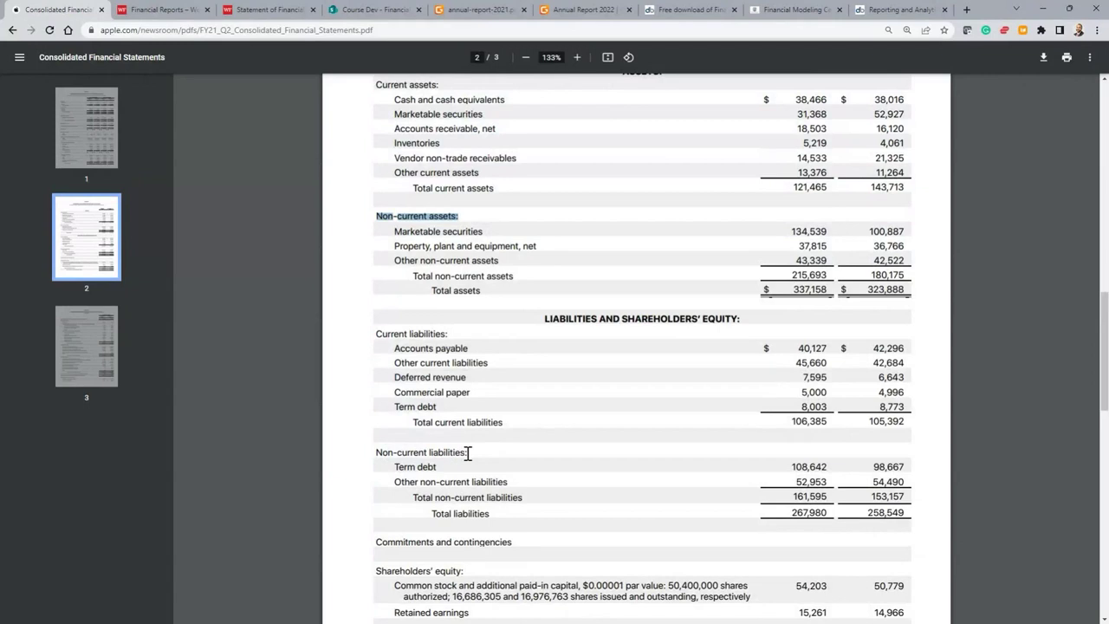
scroll(468, 453, "down", 2)
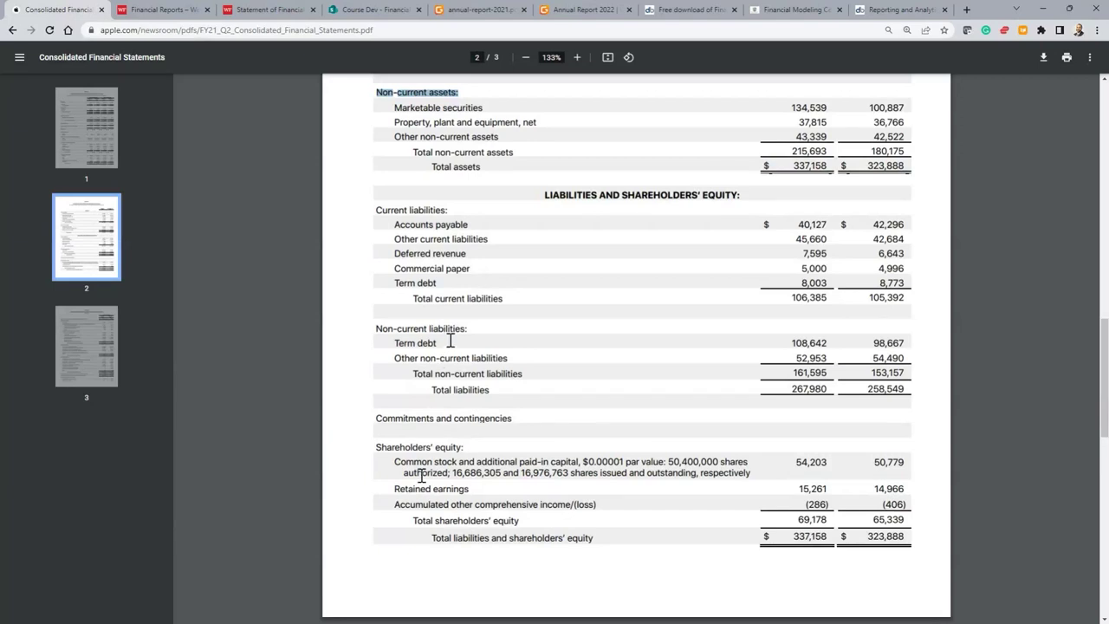
scroll(450, 340, "up", 2)
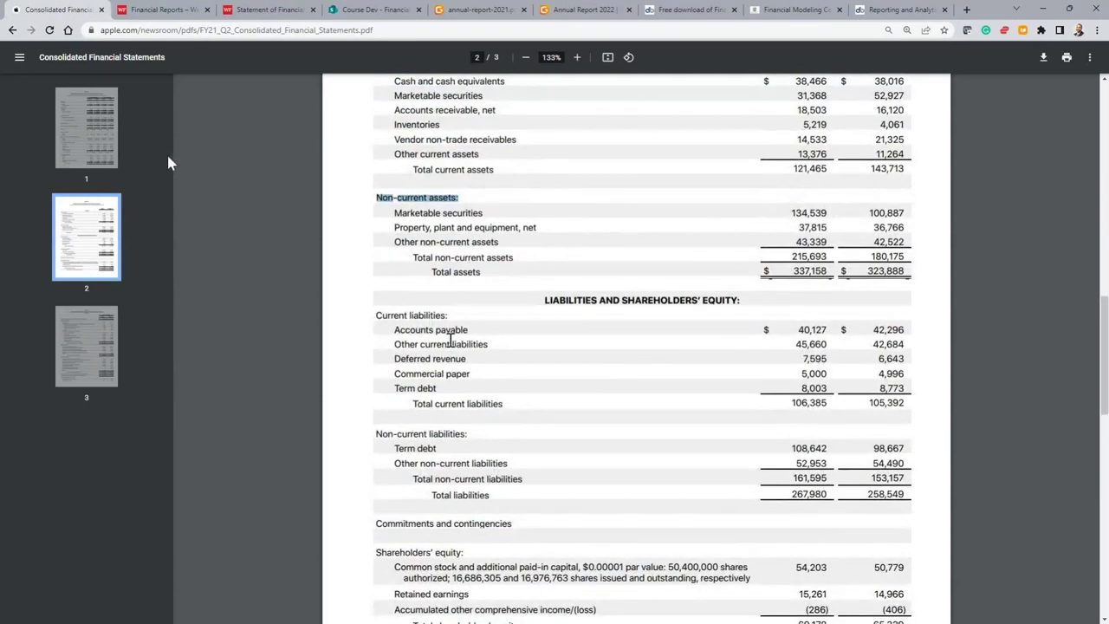
- Examine Apple's condensed consolidated statement of operations on page 1 of the PDF, from net sales down to earnings per share
left_click(84, 144)
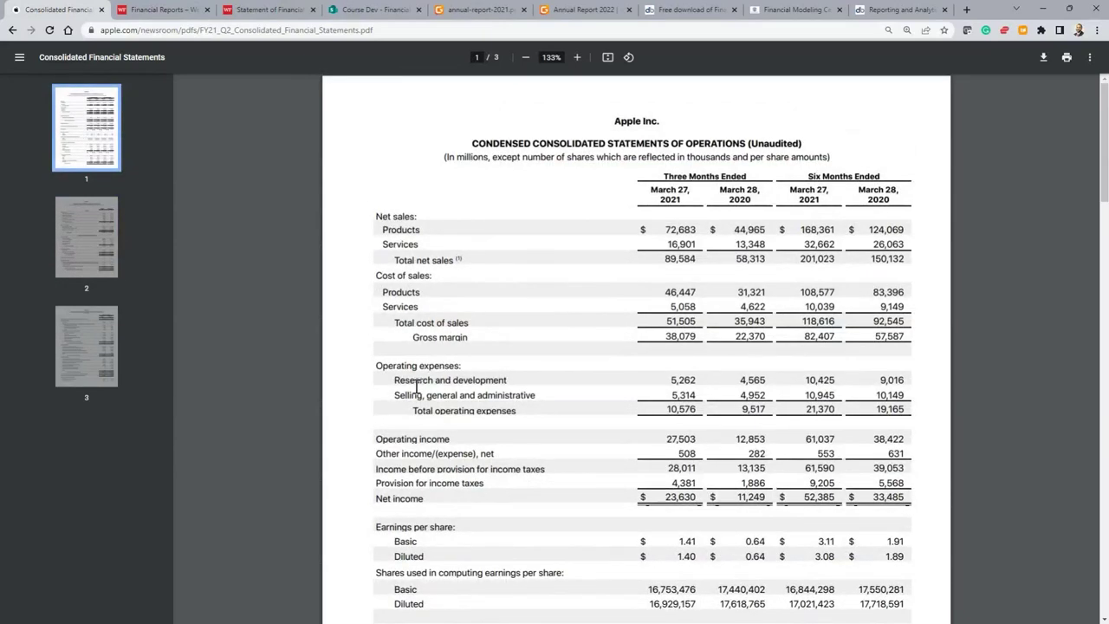
scroll(457, 507, "down", 1)
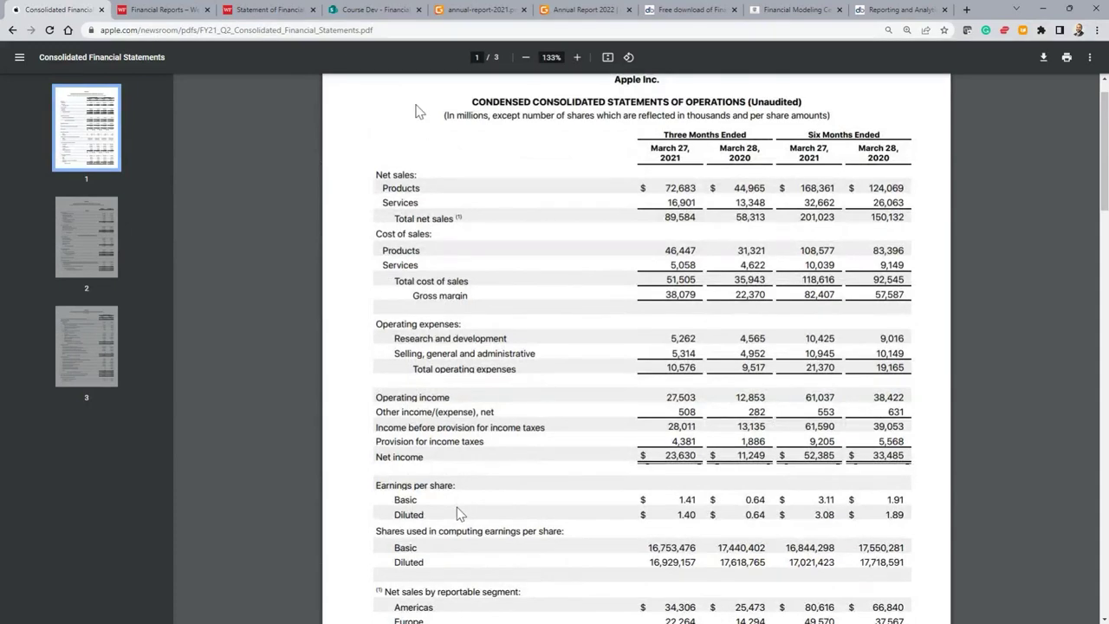
- Switch to the Nestlé Nigeria Plc 2019 annual report and locate its Statement of Financial Position
left_click(371, 10)
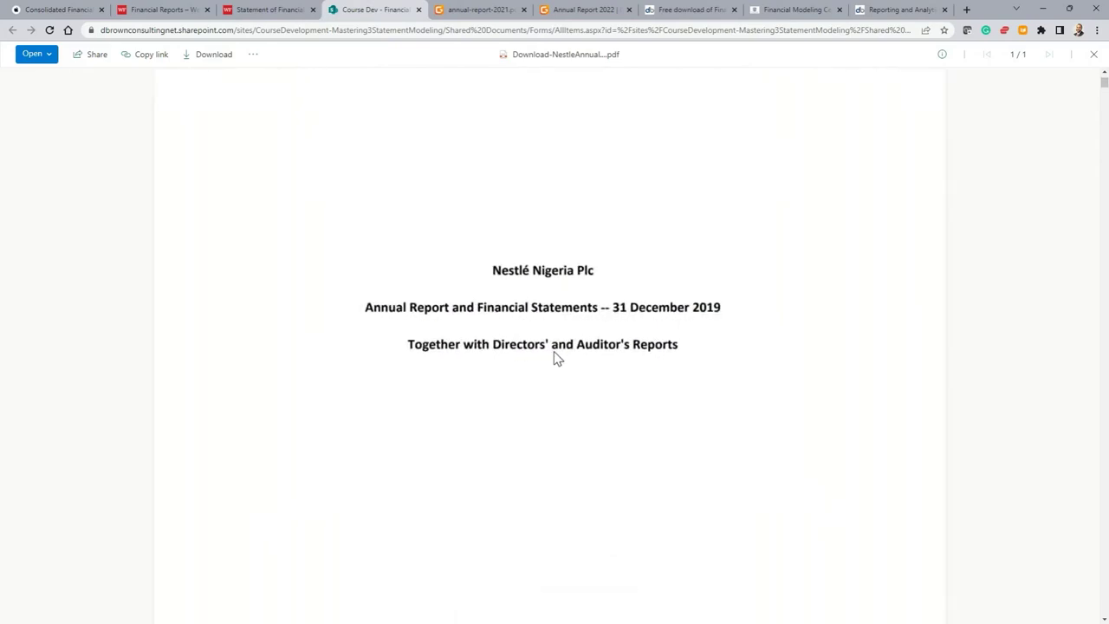
scroll(557, 359, "down", 10)
scroll(558, 359, "down", 10)
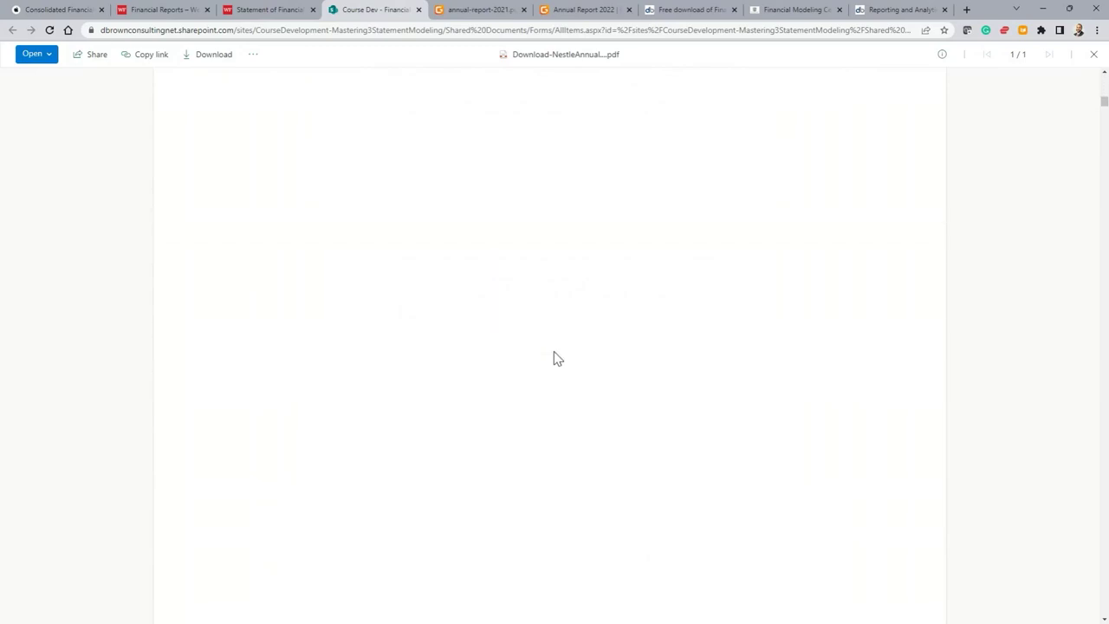
scroll(557, 359, "down", 10)
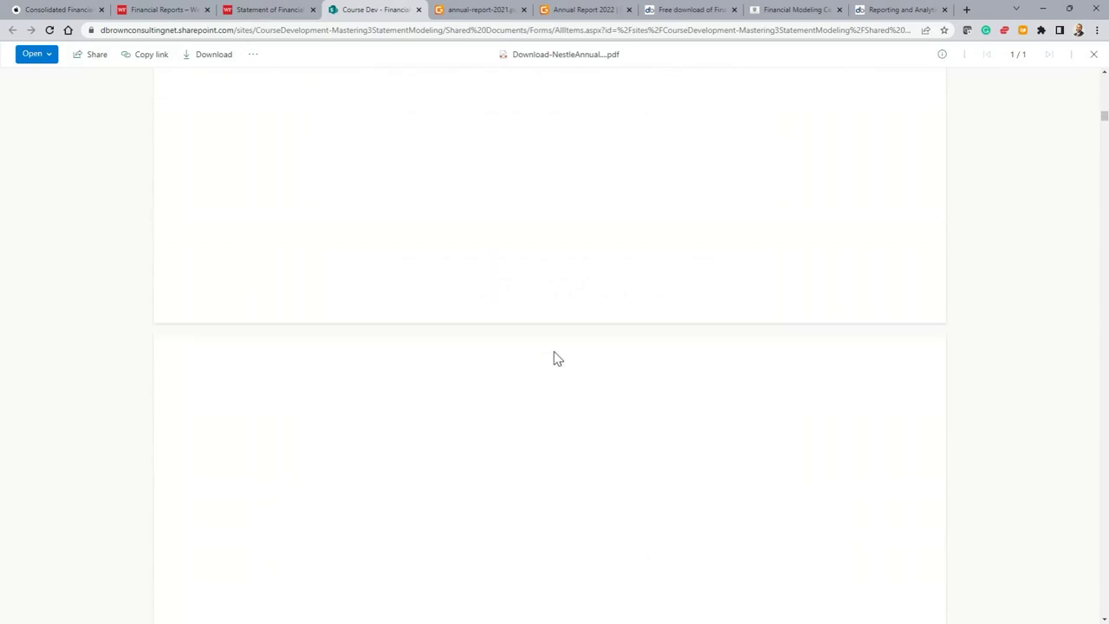
scroll(557, 359, "down", 7)
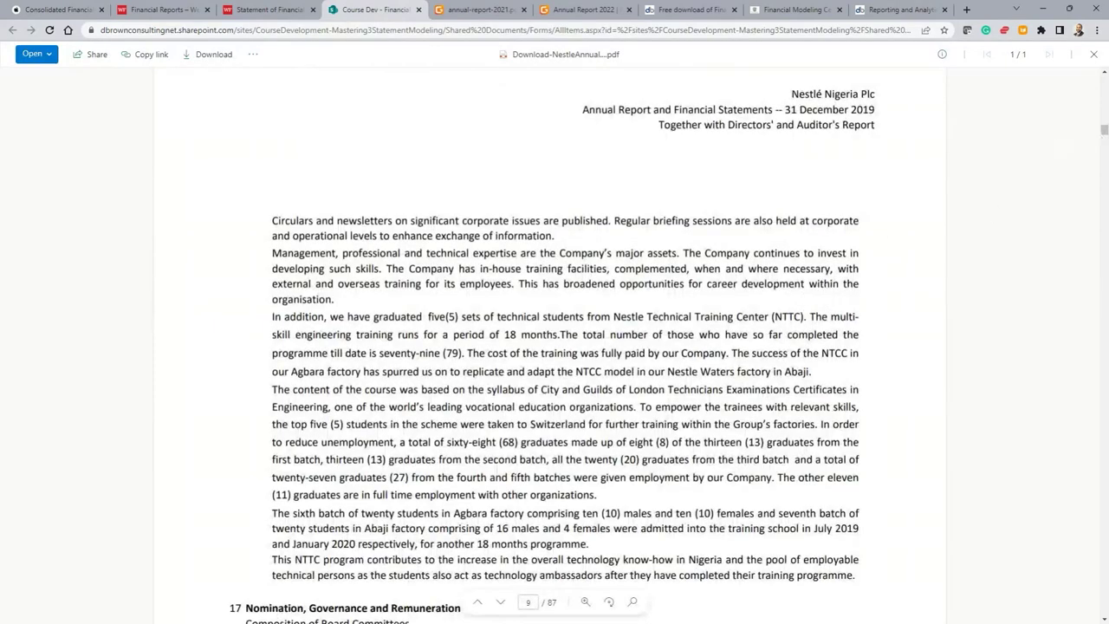
left_click_drag(1104, 132, 1101, 223)
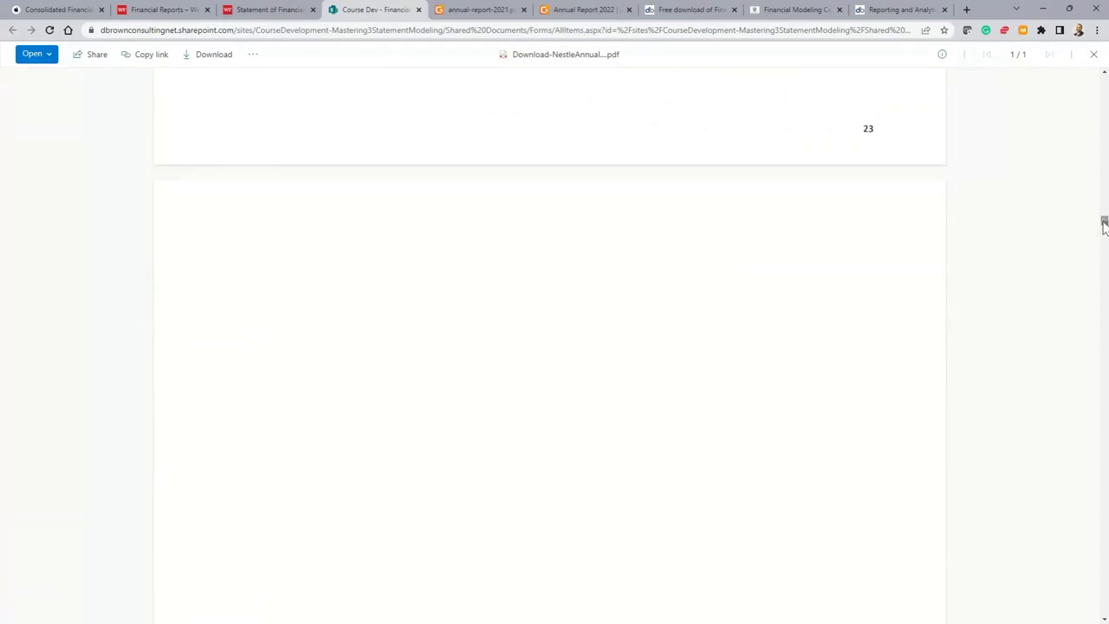
scroll(628, 429, "down", 1)
scroll(628, 429, "up", 5)
scroll(628, 429, "up", 6)
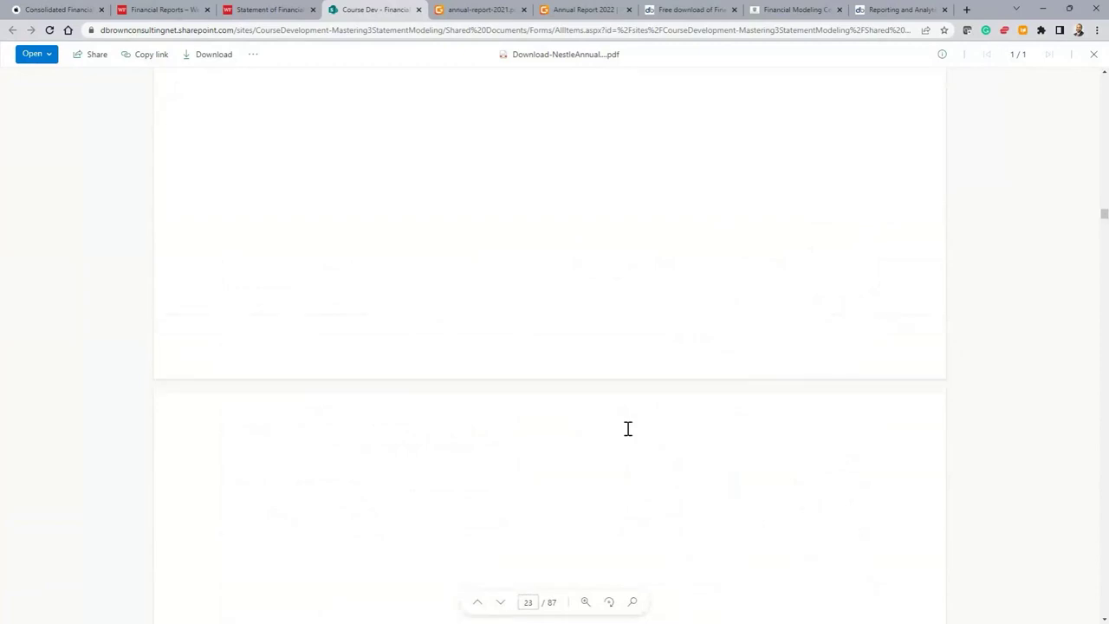
scroll(629, 429, "up", 5)
scroll(628, 429, "up", 5)
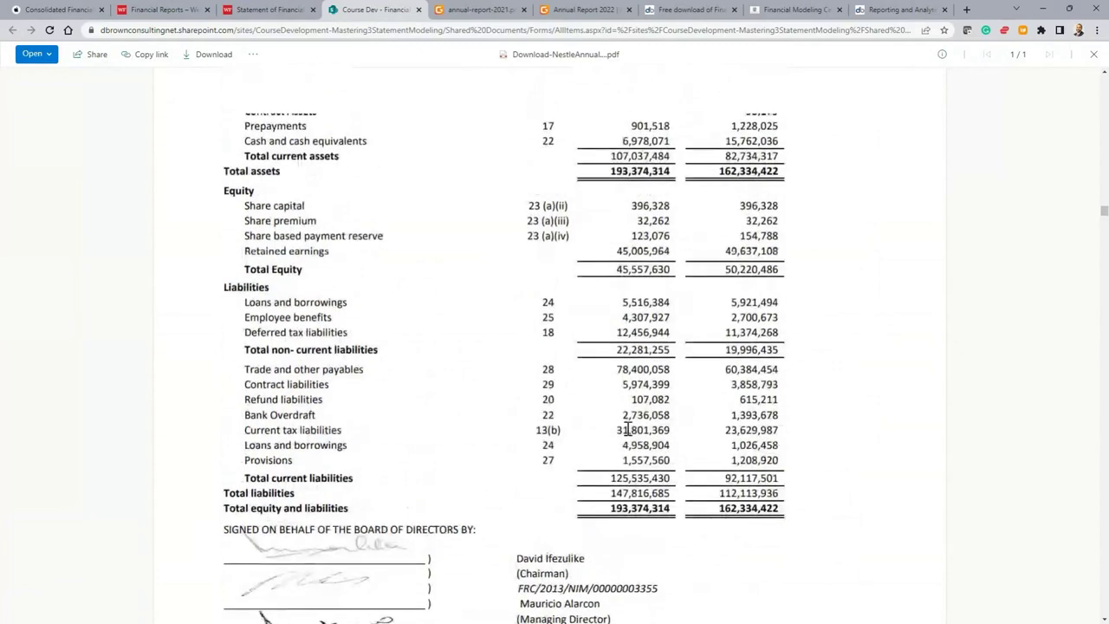
scroll(628, 429, "up", 1)
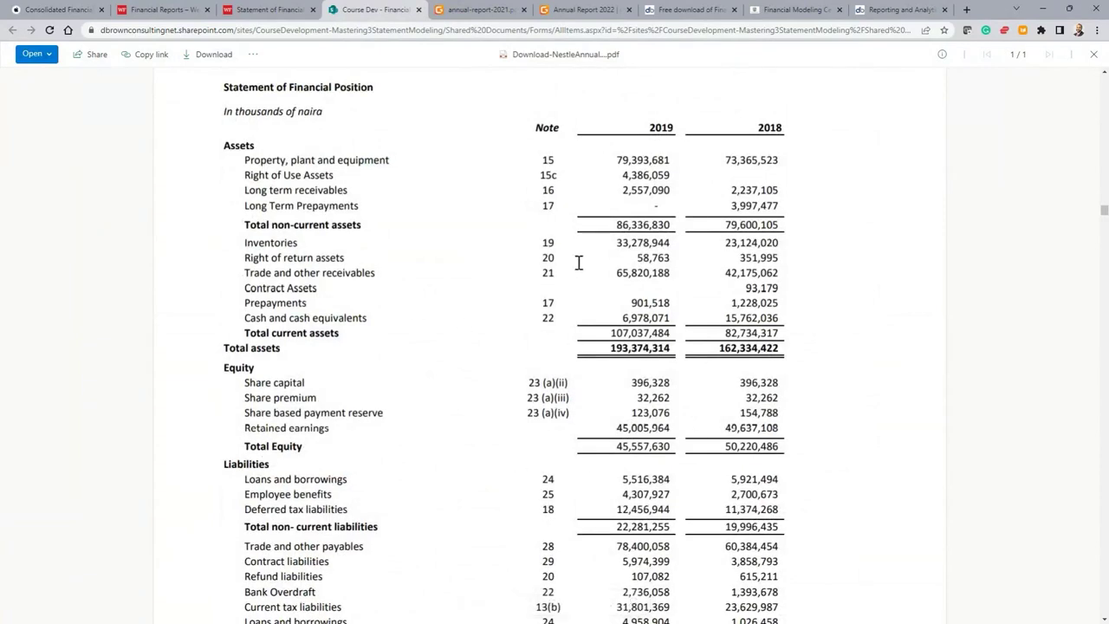
- Go back to the Statement of Profit or Loss and highlight the Finance income and Finance costs labels
scroll(579, 262, "up", 7)
scroll(579, 263, "up", 2)
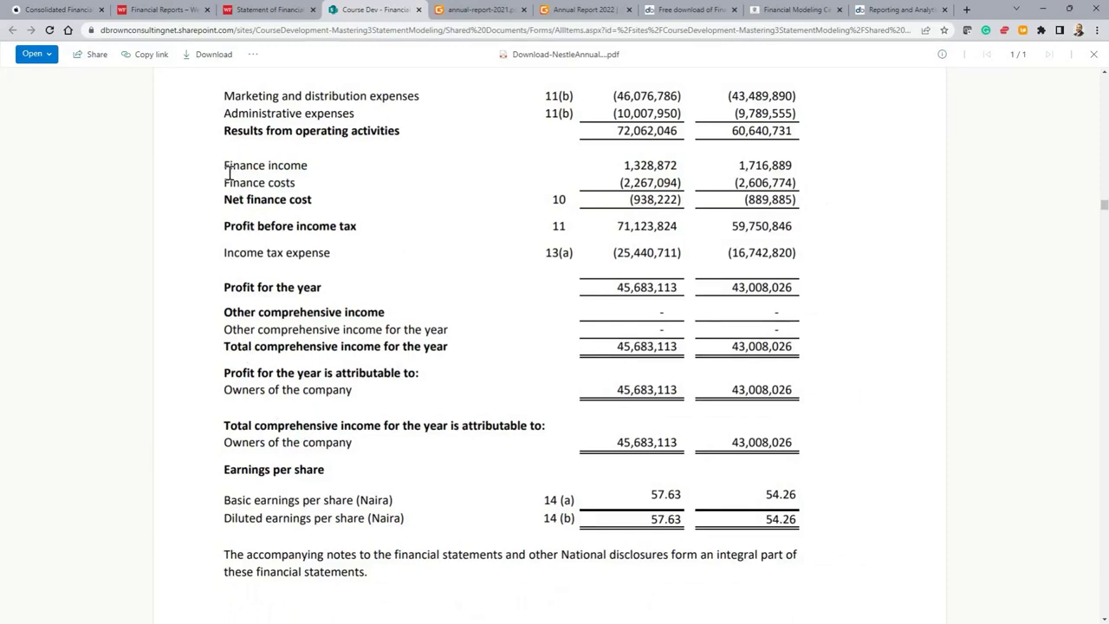
left_click_drag(224, 166, 308, 165)
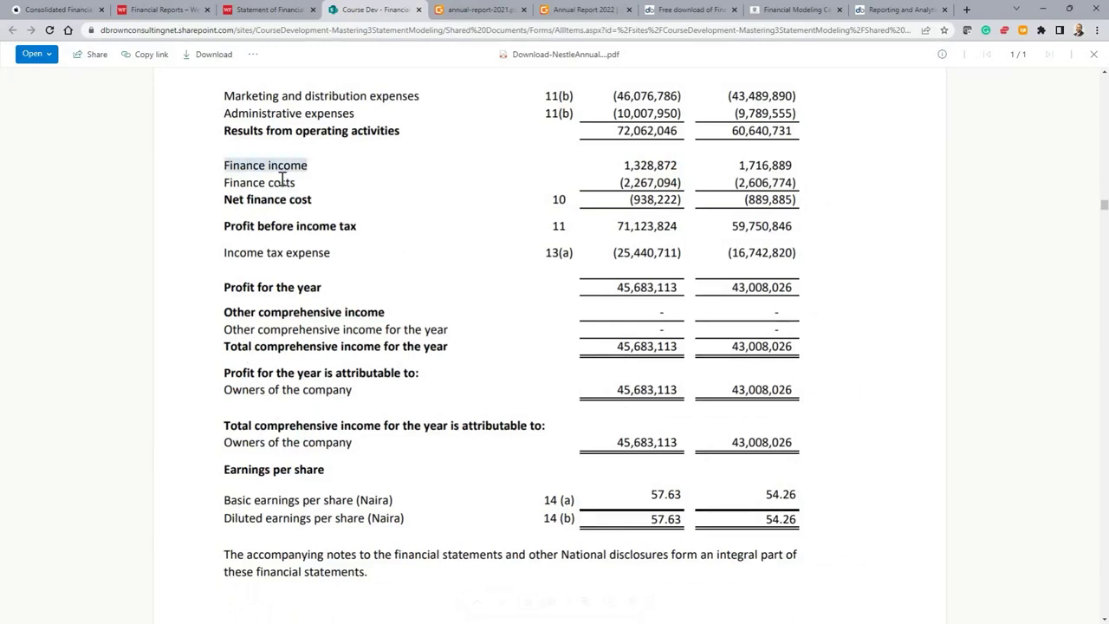
left_click_drag(227, 184, 312, 183)
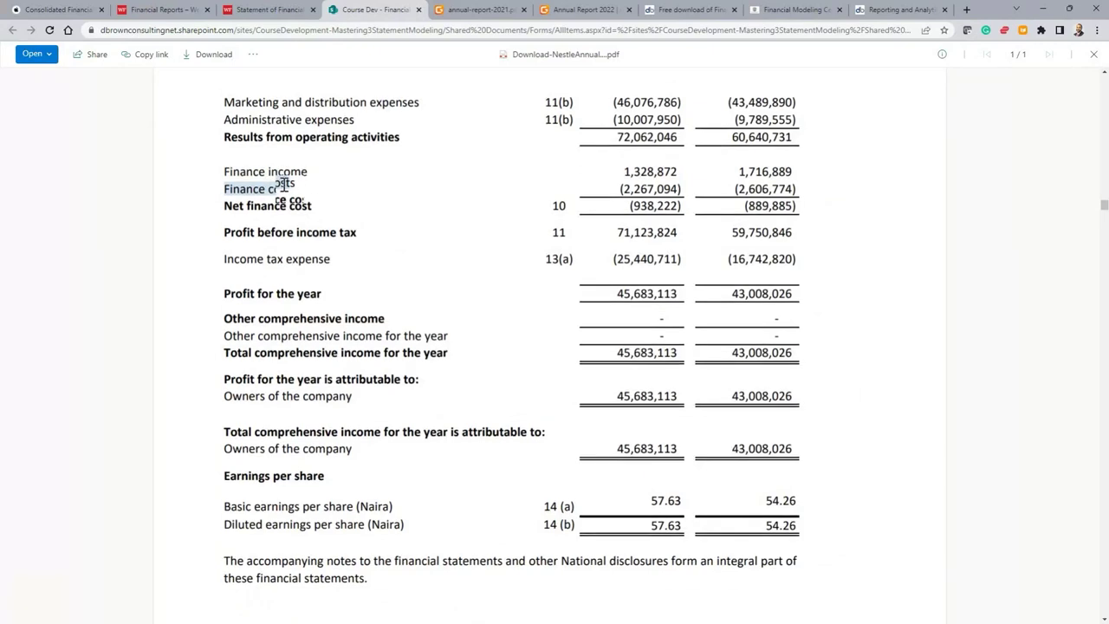
scroll(286, 191, "up", 1)
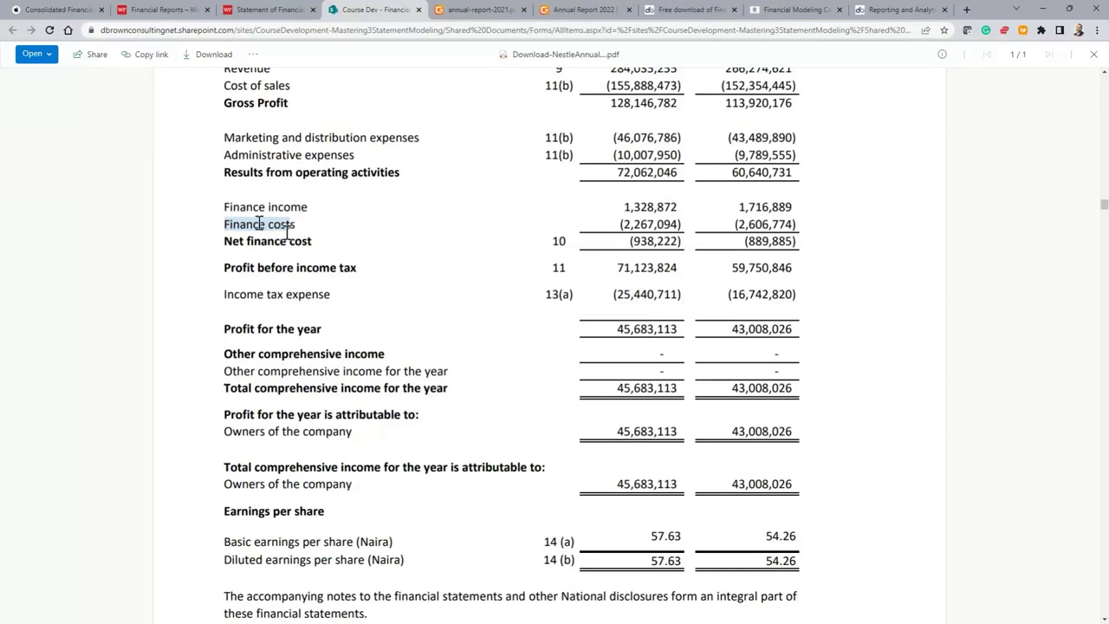
- Highlight the Net finance cost note reference, the Finance costs label and its 2019 amount in the Statement of Profit or Loss
left_click(559, 241)
left_click_drag(563, 241, 569, 241)
scroll(568, 241, "up", 3)
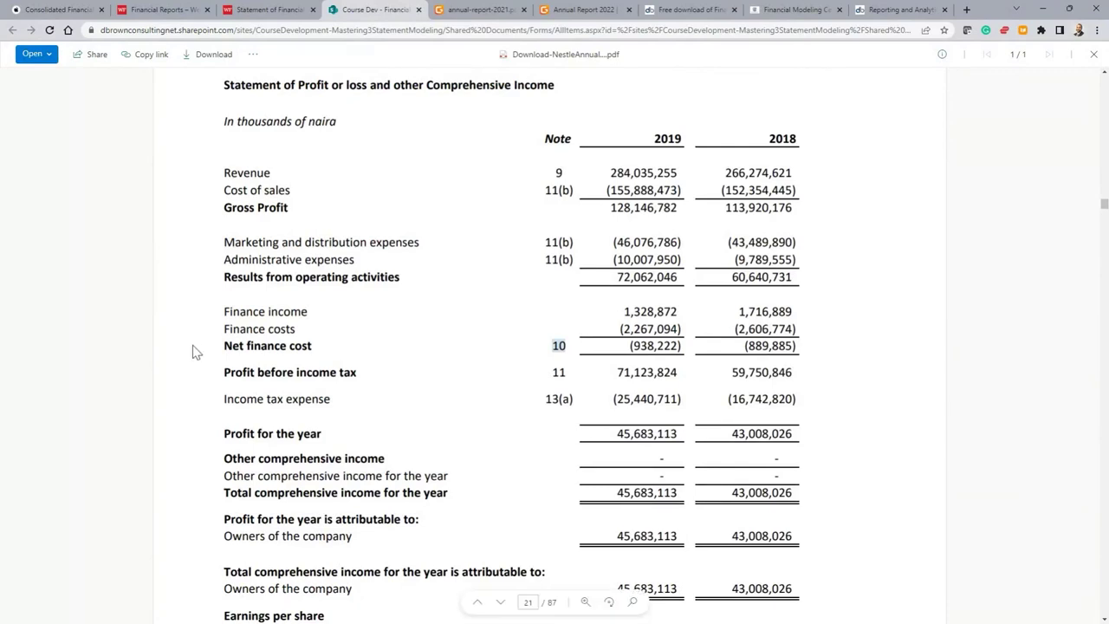
left_click_drag(223, 330, 286, 333)
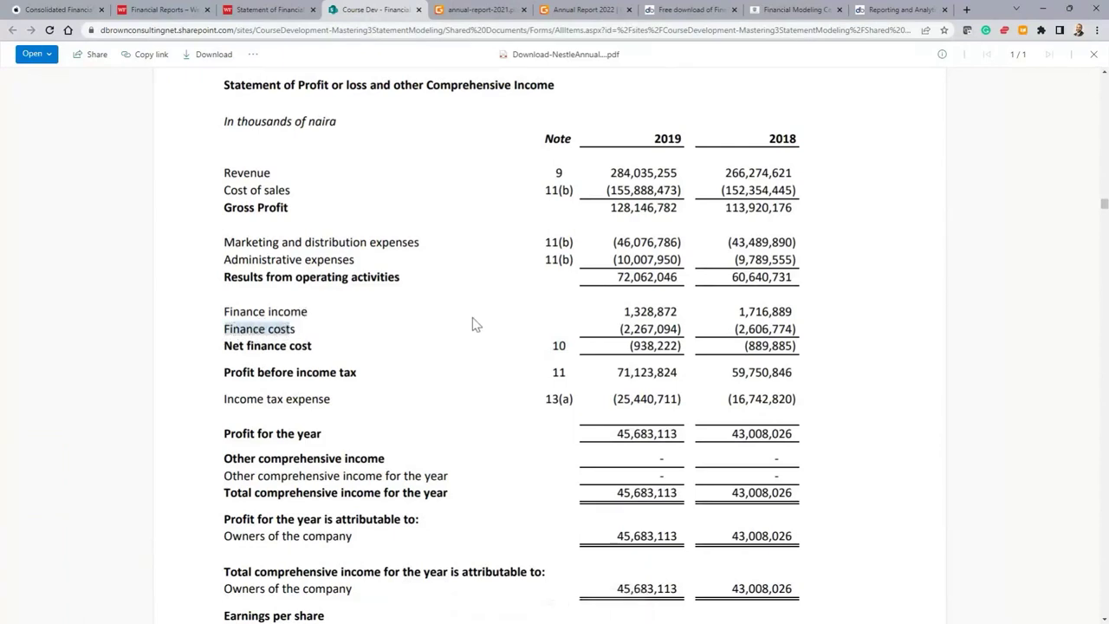
left_click(620, 329)
left_click_drag(619, 329, 690, 329)
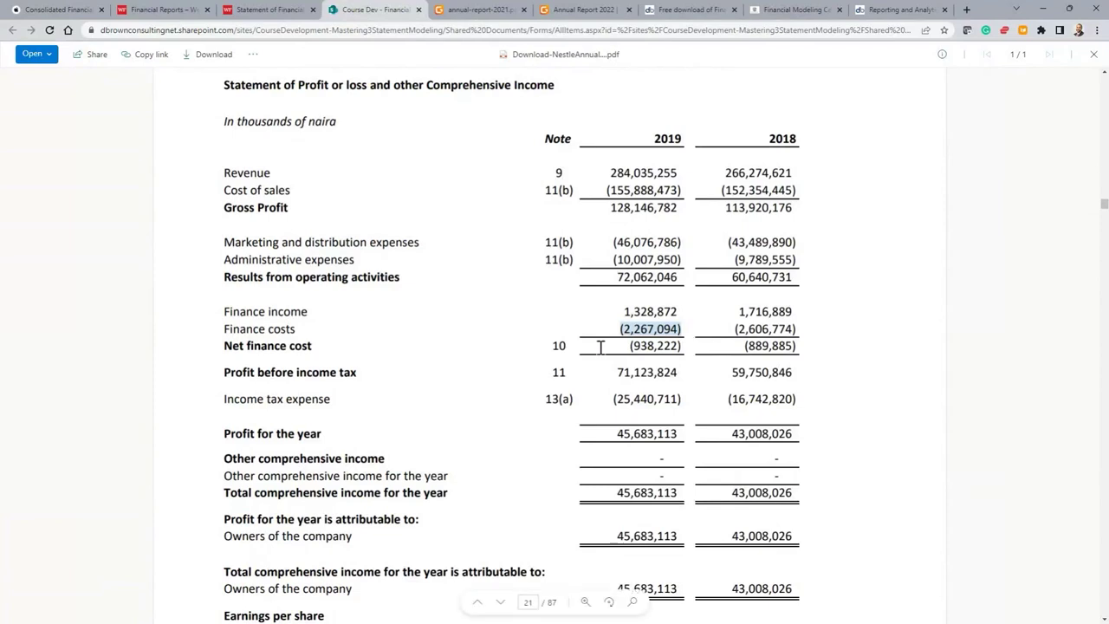
- Find note 10, Net finance cost, in the notes to the Nestlé financial statements
scroll(597, 185, "down", 5)
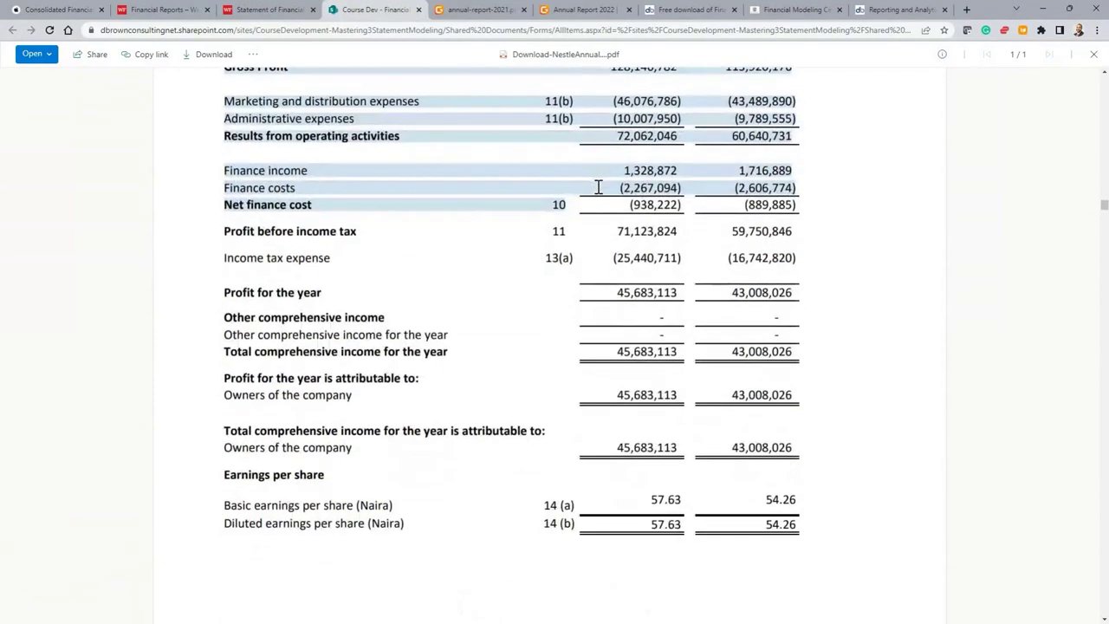
scroll(598, 186, "down", 5)
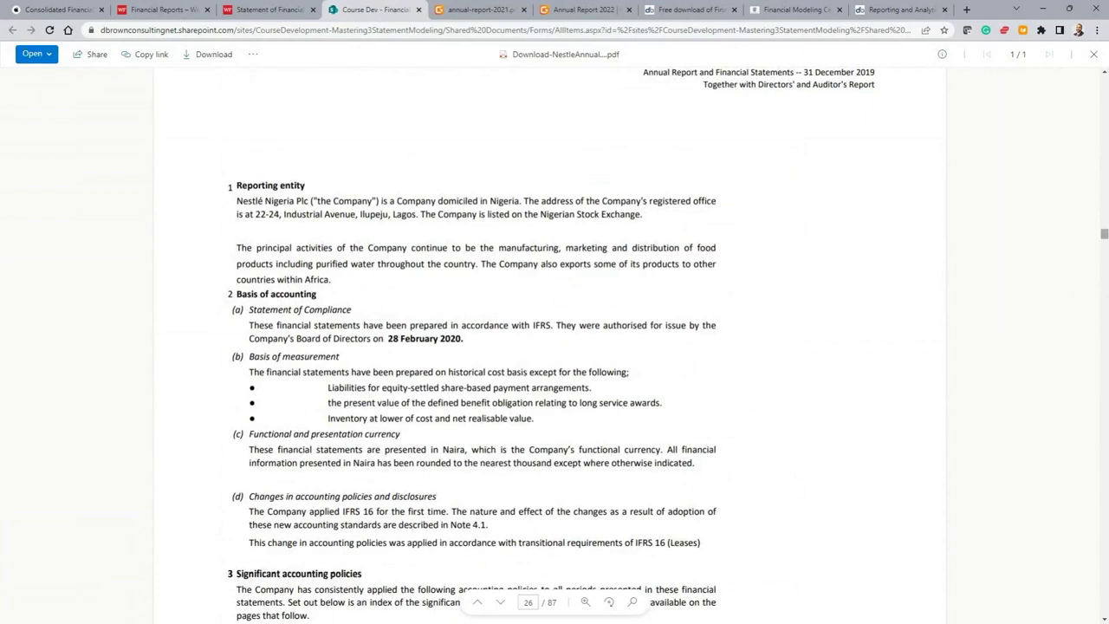
left_click_drag(1104, 233, 1105, 362)
scroll(816, 417, "down", 10)
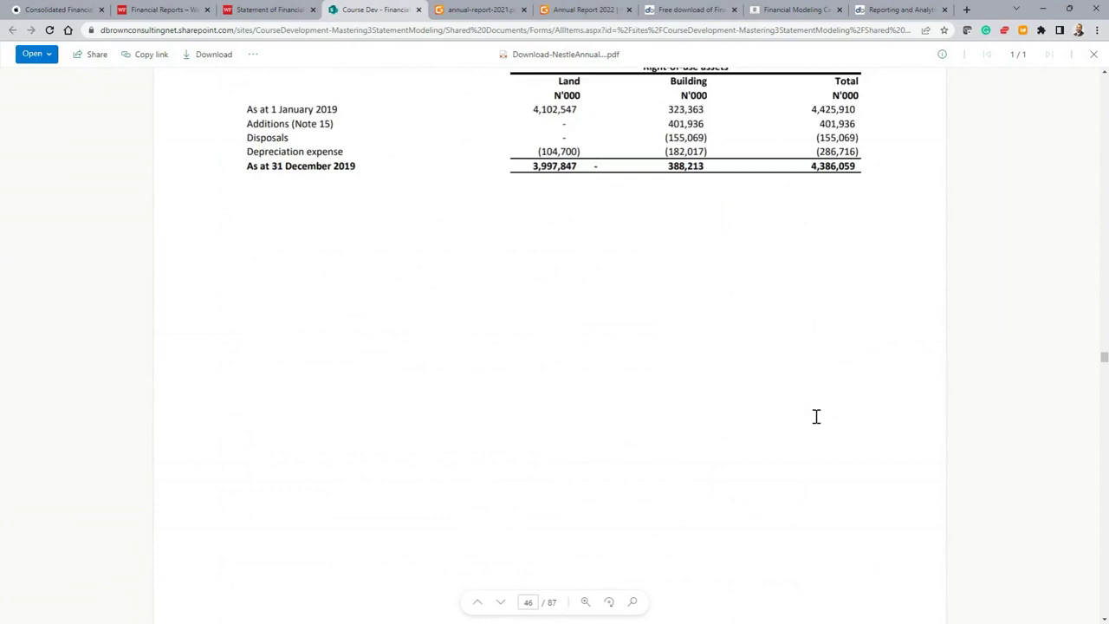
scroll(817, 417, "down", 5)
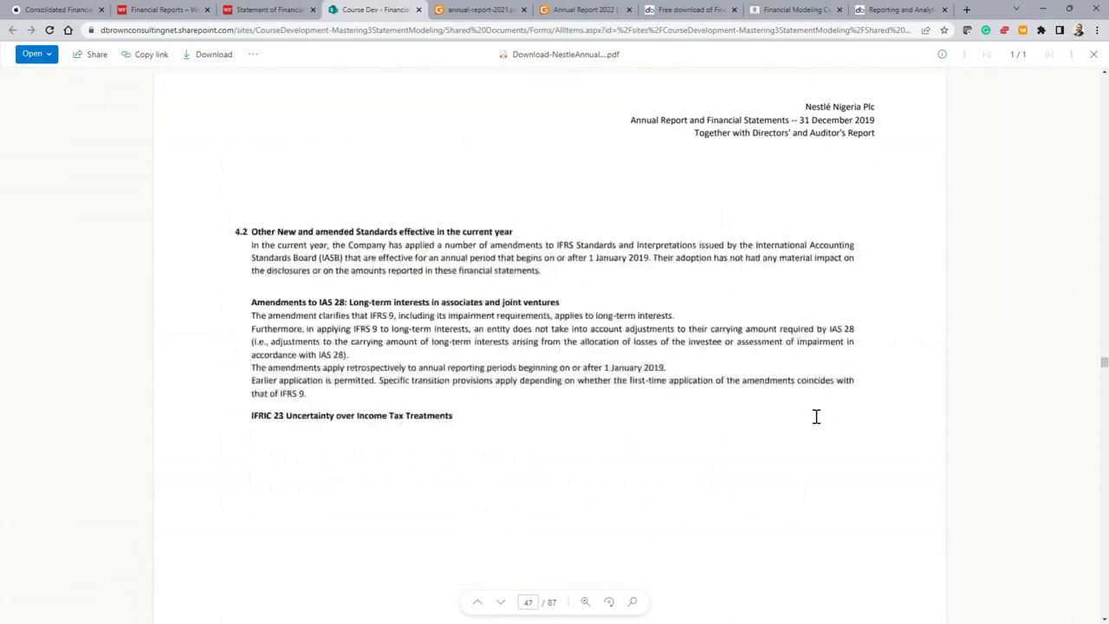
scroll(816, 417, "down", 5)
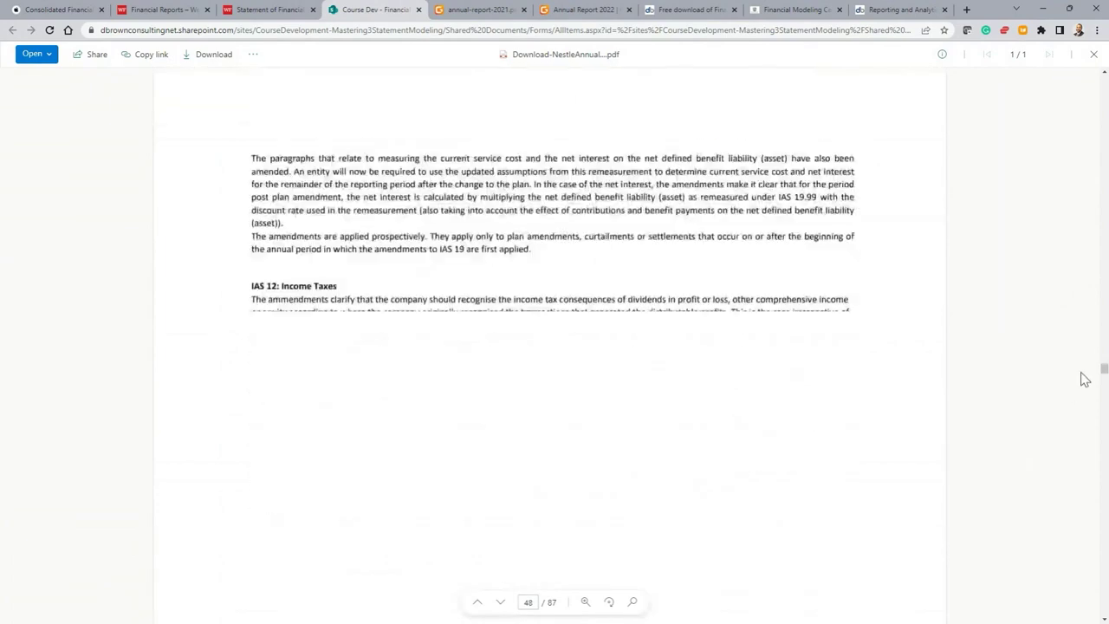
left_click_drag(1104, 405, 1104, 429)
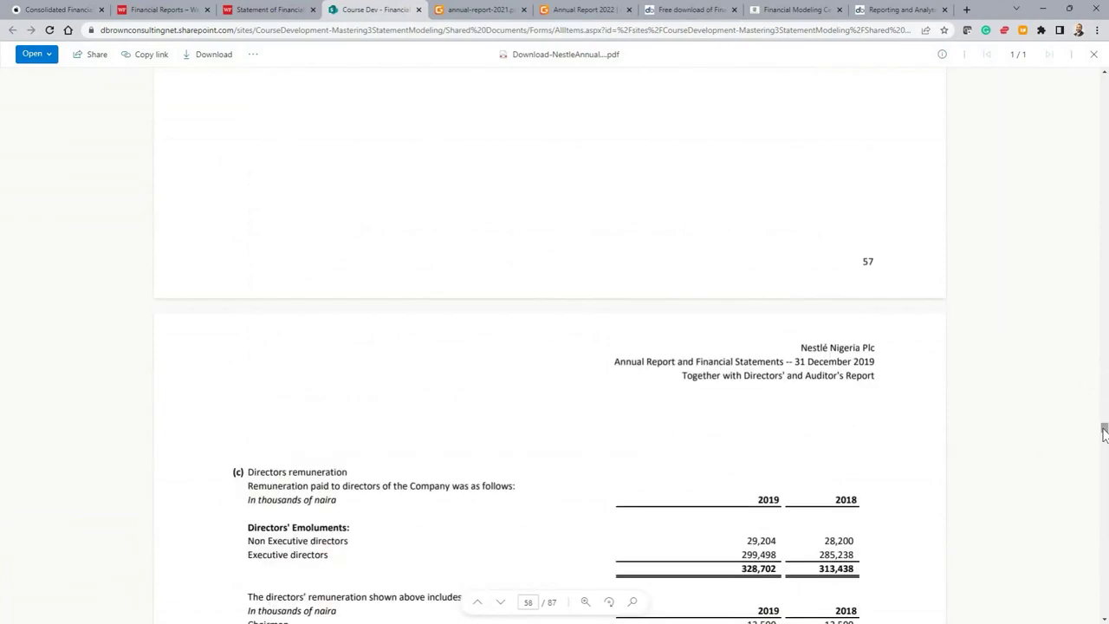
scroll(713, 453, "down", 3)
scroll(713, 453, "down", 8)
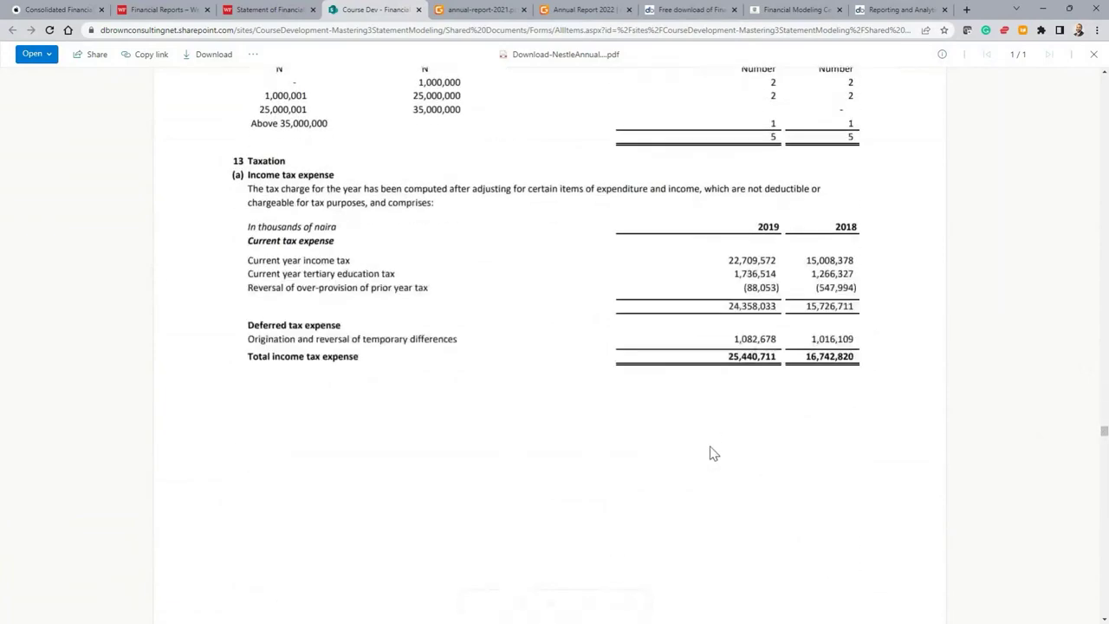
scroll(710, 453, "up", 10)
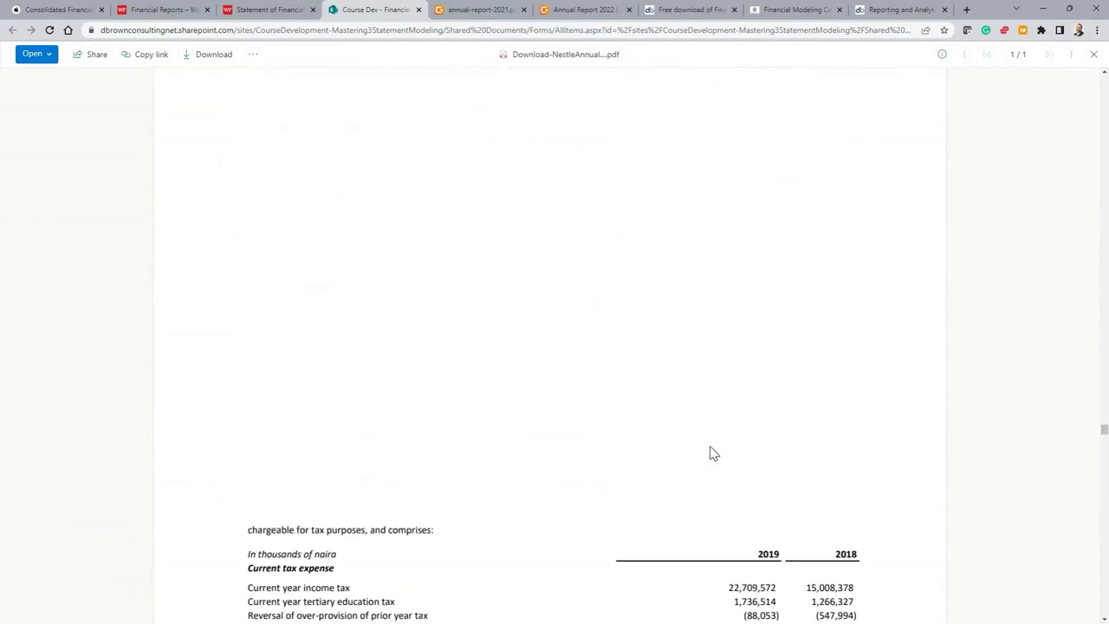
scroll(711, 453, "up", 6)
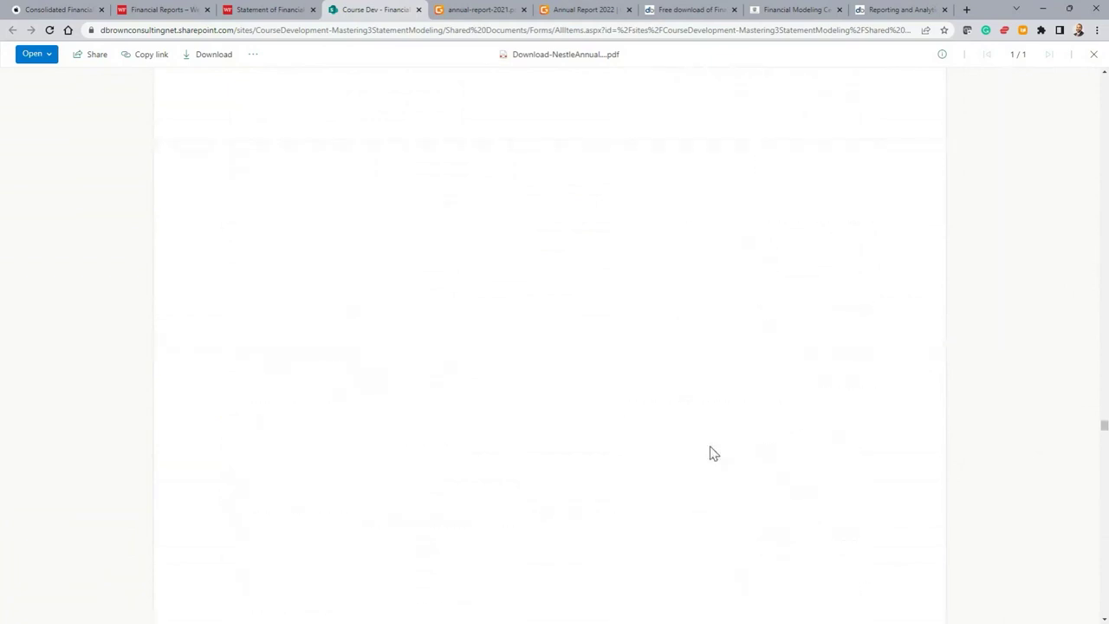
scroll(711, 453, "up", 8)
scroll(711, 454, "up", 8)
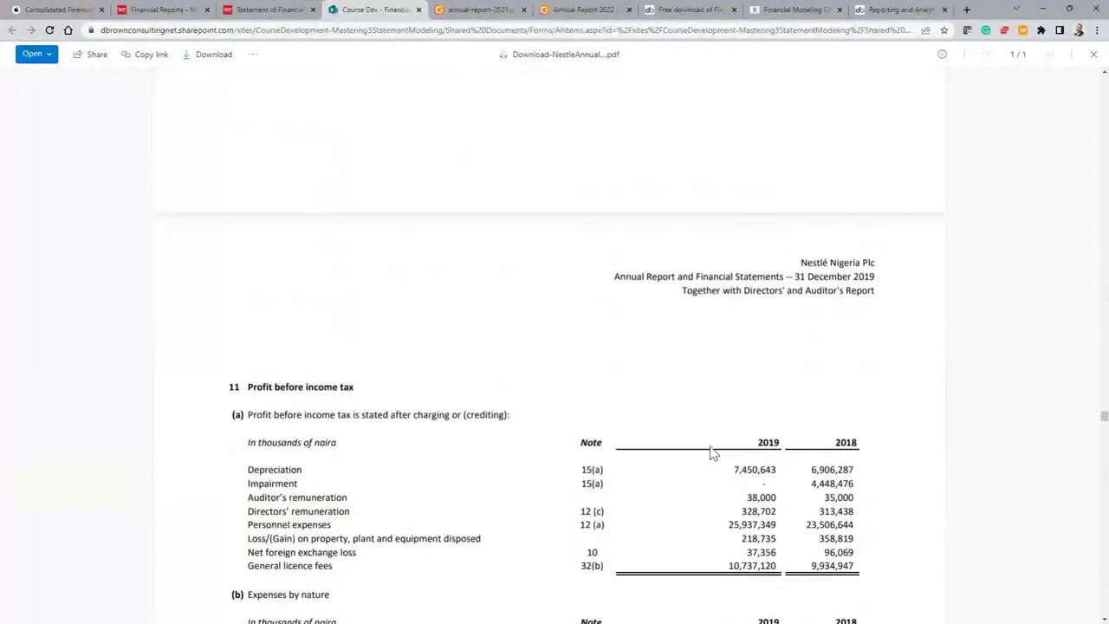
scroll(711, 453, "up", 3)
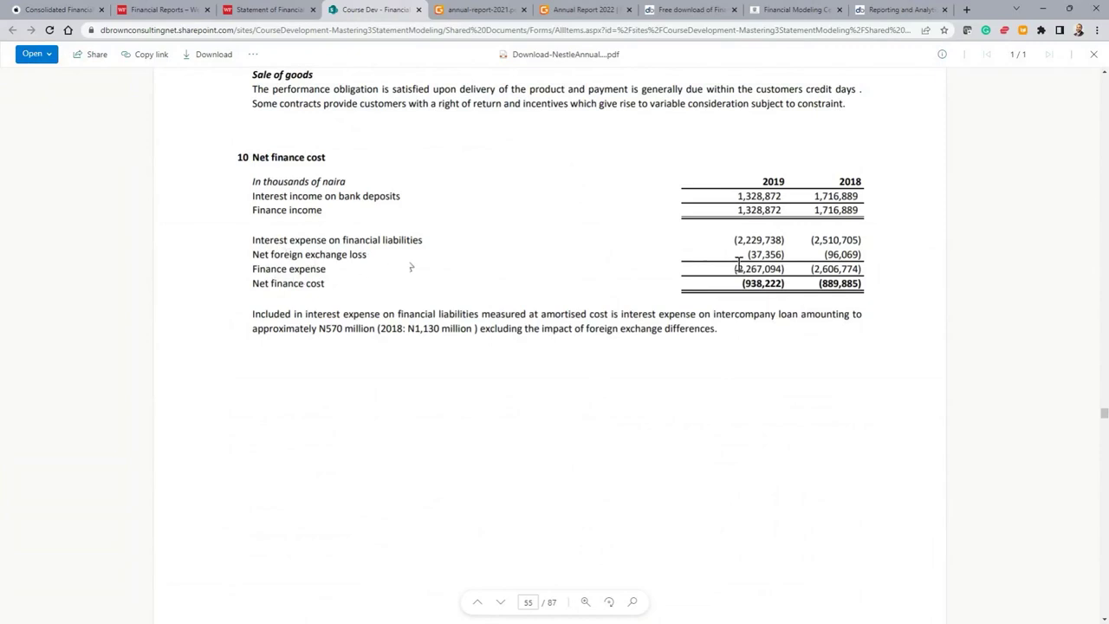
- In note 10, highlight the 2019 finance expense, interest income on bank deposits, interest expense on financial liabilities and net foreign exchange loss
left_click_drag(734, 269, 796, 269)
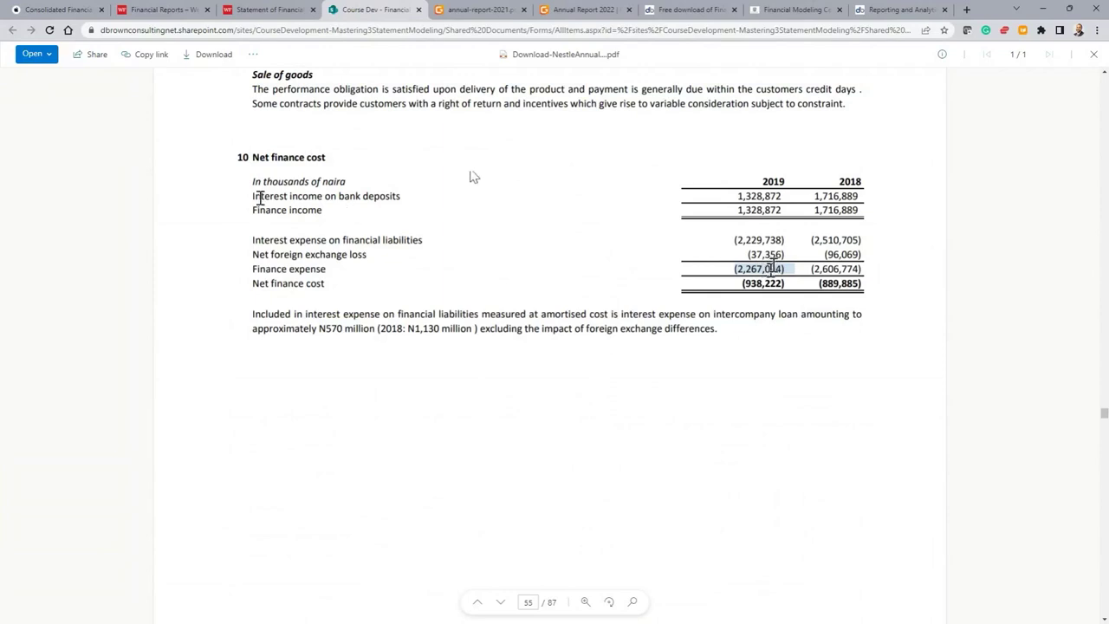
left_click_drag(252, 196, 400, 193)
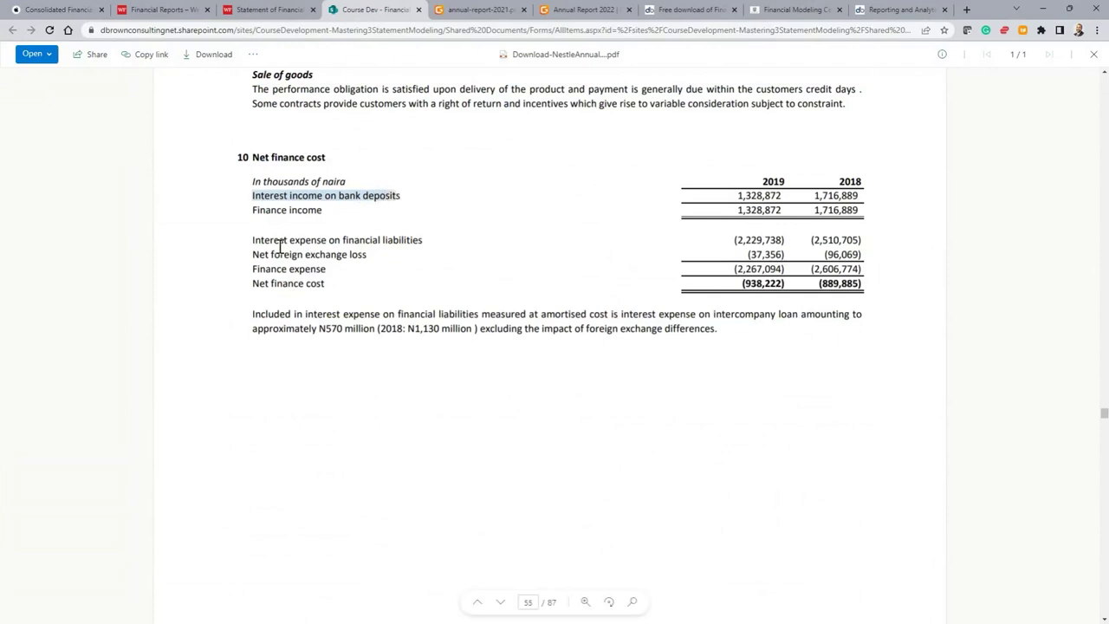
left_click_drag(250, 240, 427, 240)
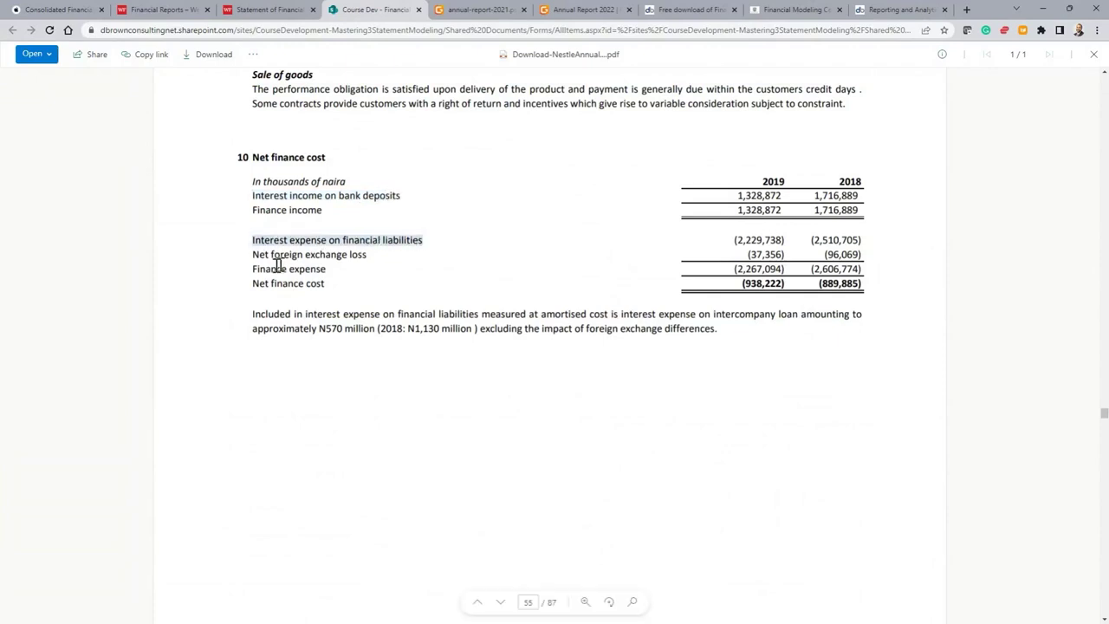
left_click_drag(252, 254, 375, 254)
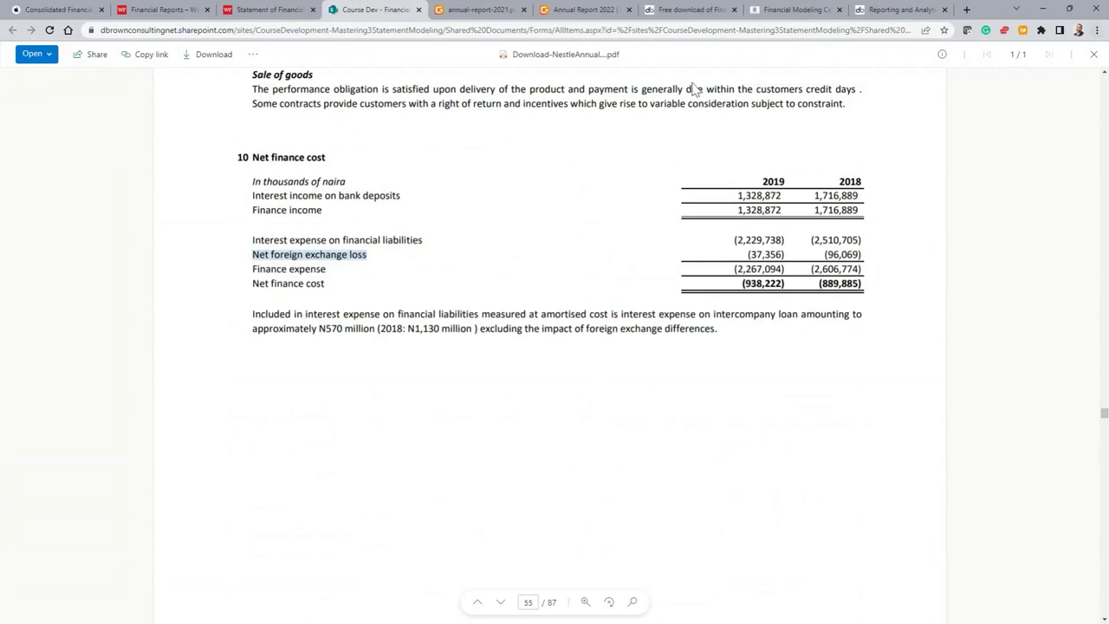
- Highlight the interest expense wording again, and the block from interest expense on financial liabilities down to finance expense in note 10
left_click_drag(253, 240, 335, 237)
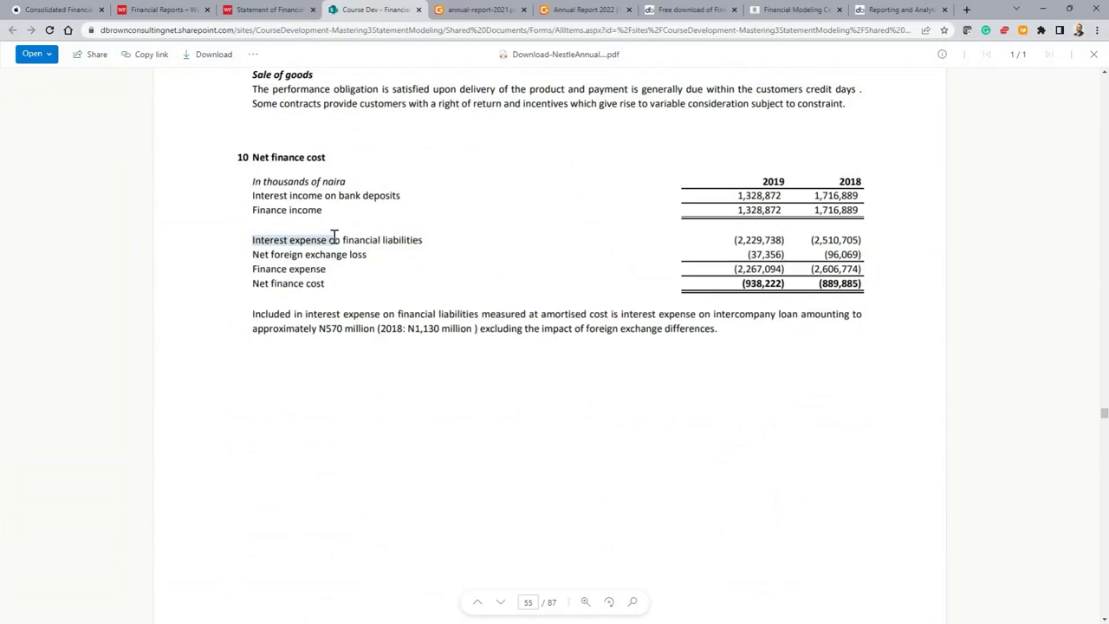
left_click(270, 254)
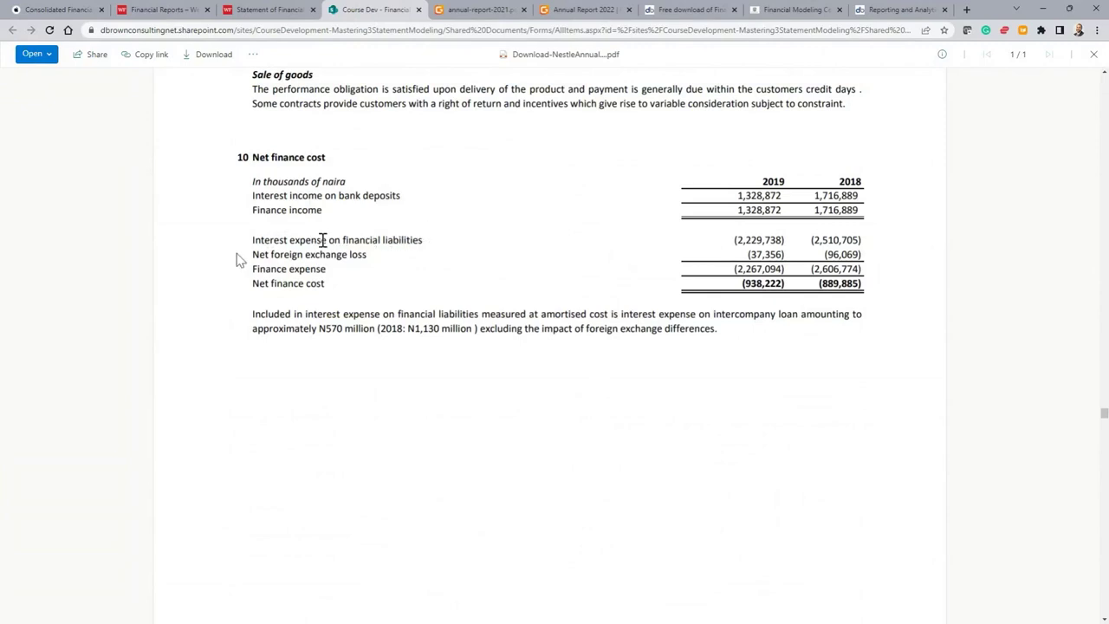
left_click_drag(251, 240, 451, 268)
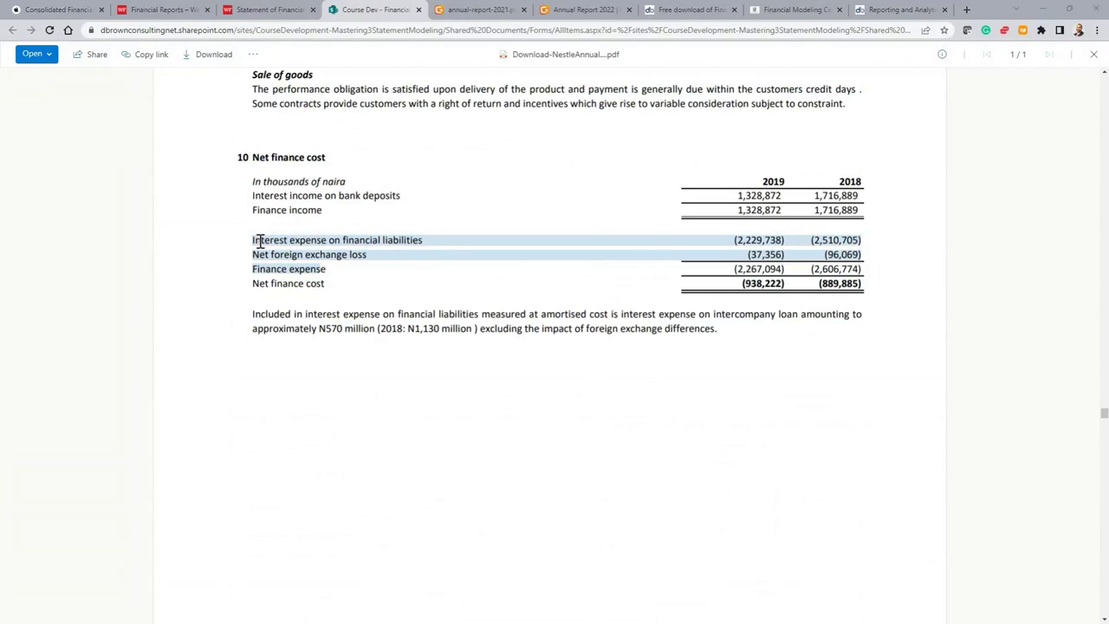
- Switch to the Excel workbook and point out the Inputs and Calc sheets in the Horizontal Model sheet list
key("alt+Tab")
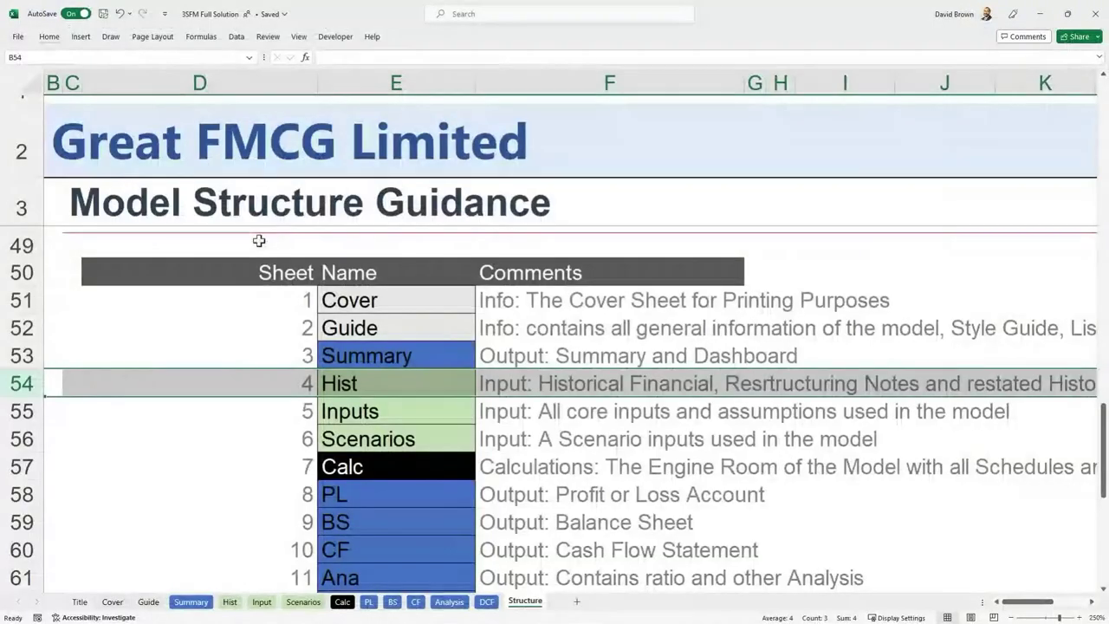
left_click(371, 417)
left_click(370, 470)
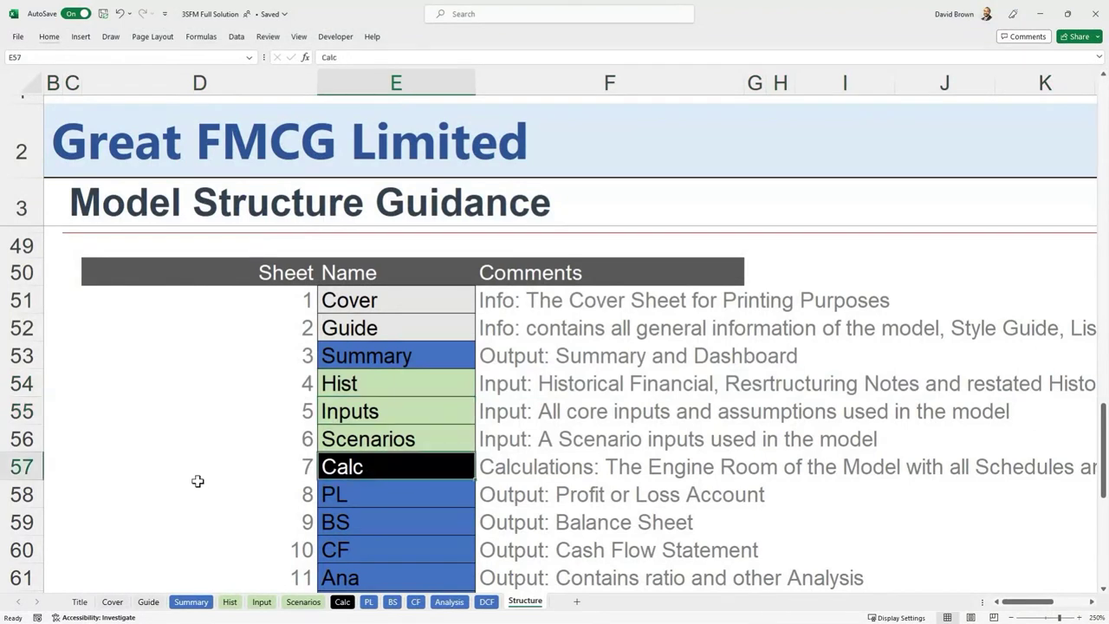
scroll(362, 435, "down", 1)
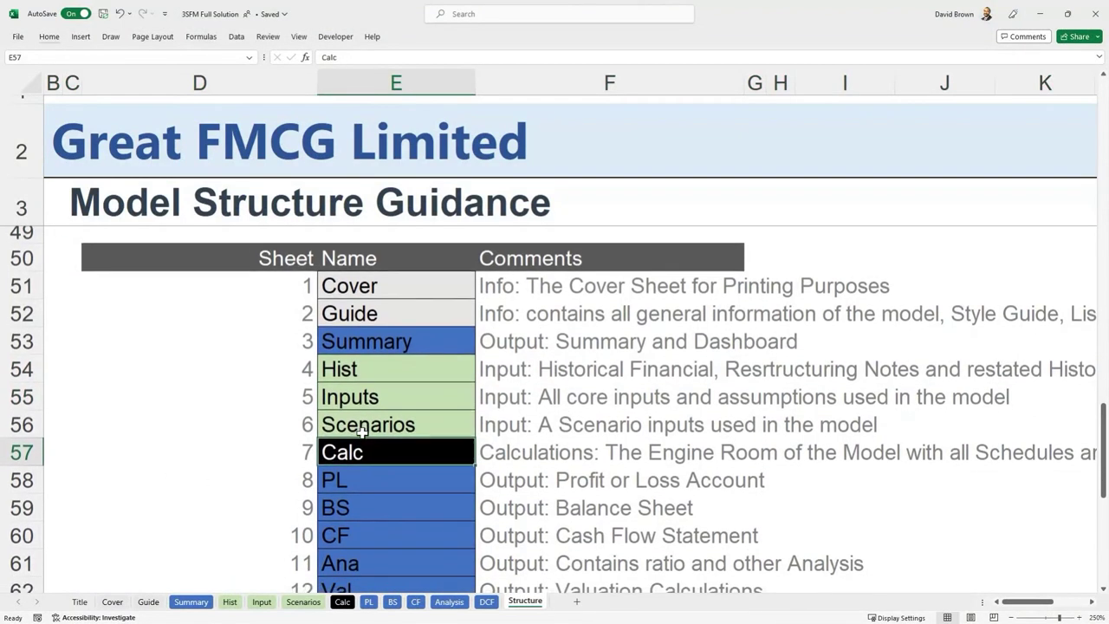
scroll(371, 437, "up", 1)
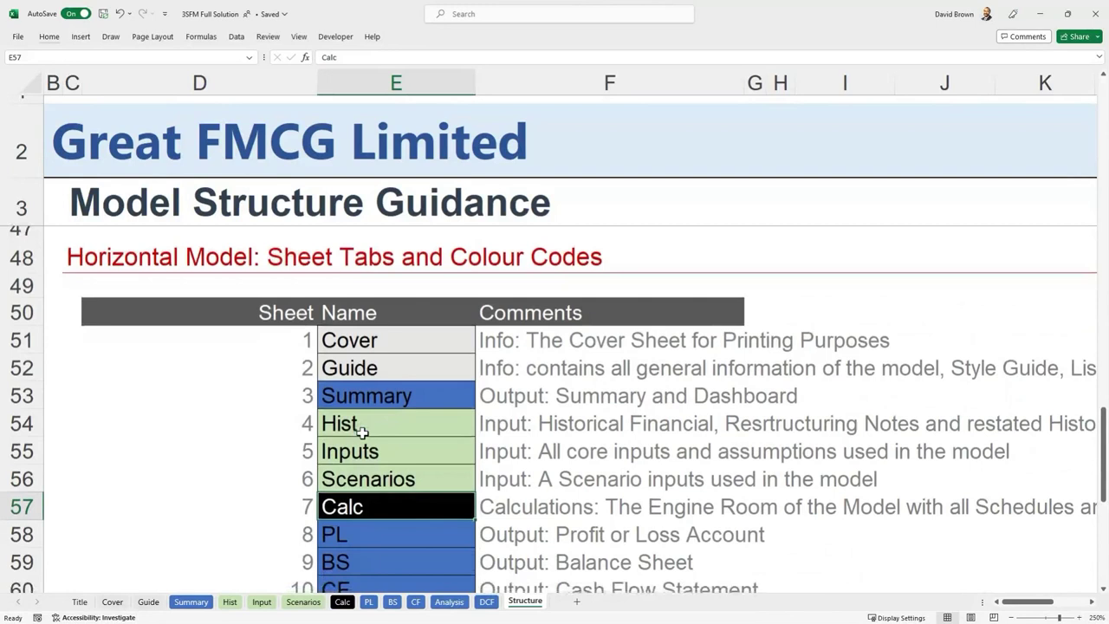
- In the Horizontal Model list, select the PL, BS, CF and Ana names one by one, and the comments from PL down to Val
scroll(364, 435, "down", 1)
left_click(352, 442)
left_click(346, 474)
left_click(355, 500)
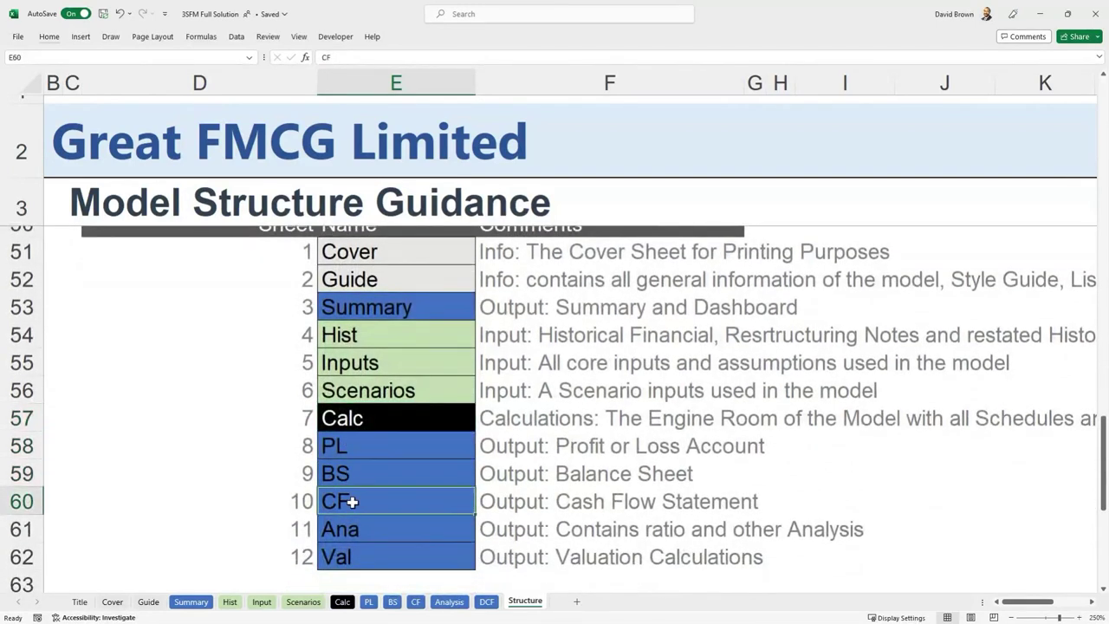
left_click(365, 530)
left_click_drag(507, 439, 505, 582)
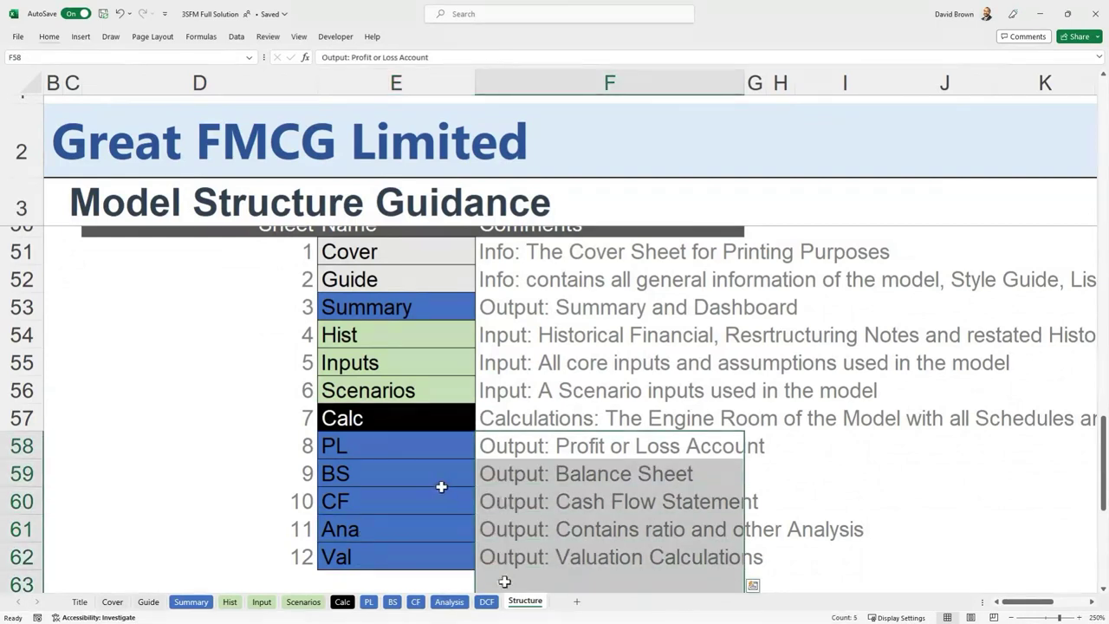
- In the Vertical Model table, highlight the sheet names from Cover to Model, and the entire row of the Model sheet
scroll(438, 486, "down", 3)
scroll(438, 486, "down", 2)
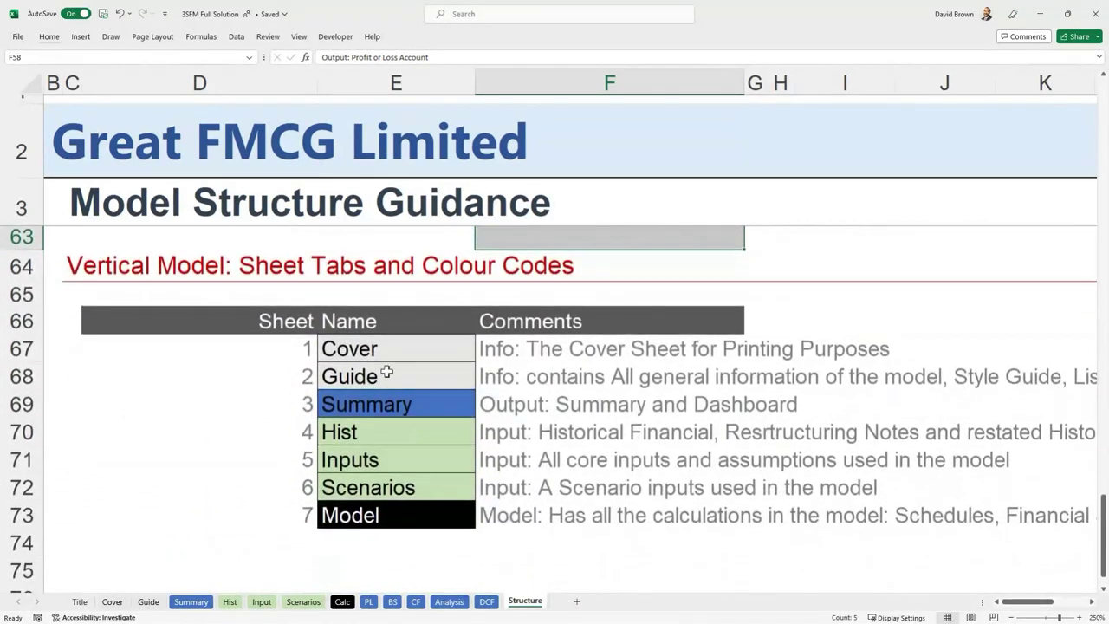
left_click_drag(383, 349, 384, 526)
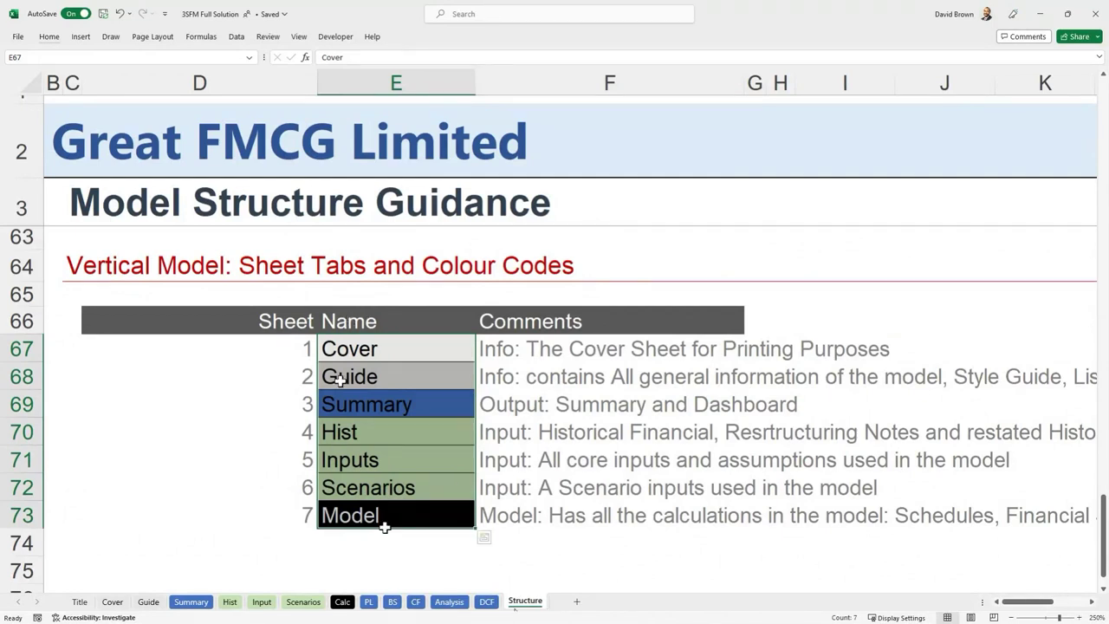
left_click(360, 515)
left_click(153, 522)
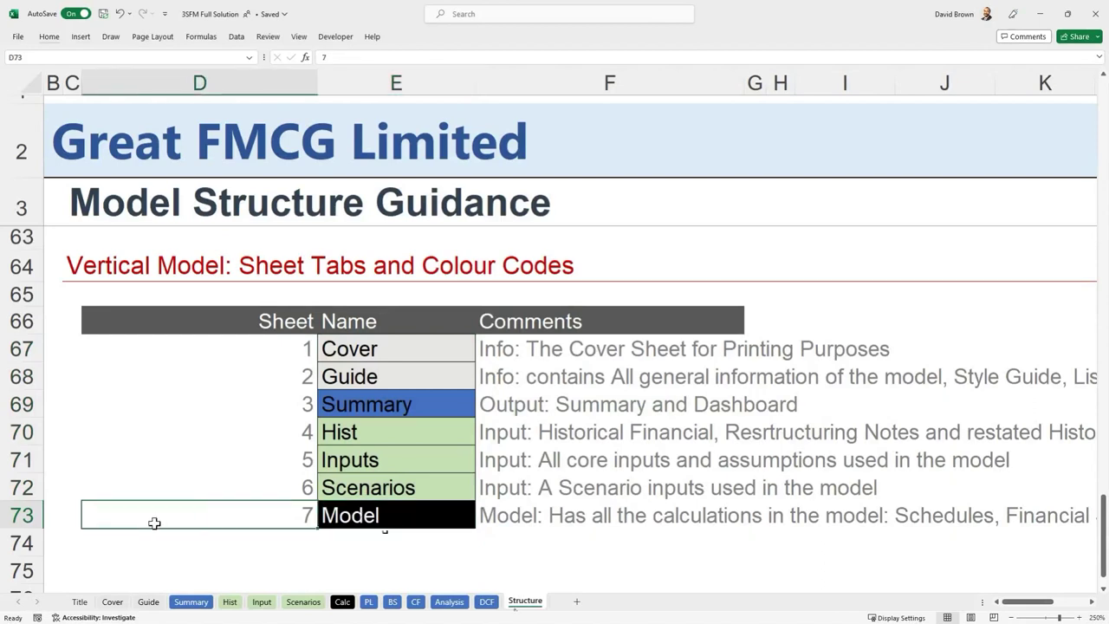
left_click(33, 514)
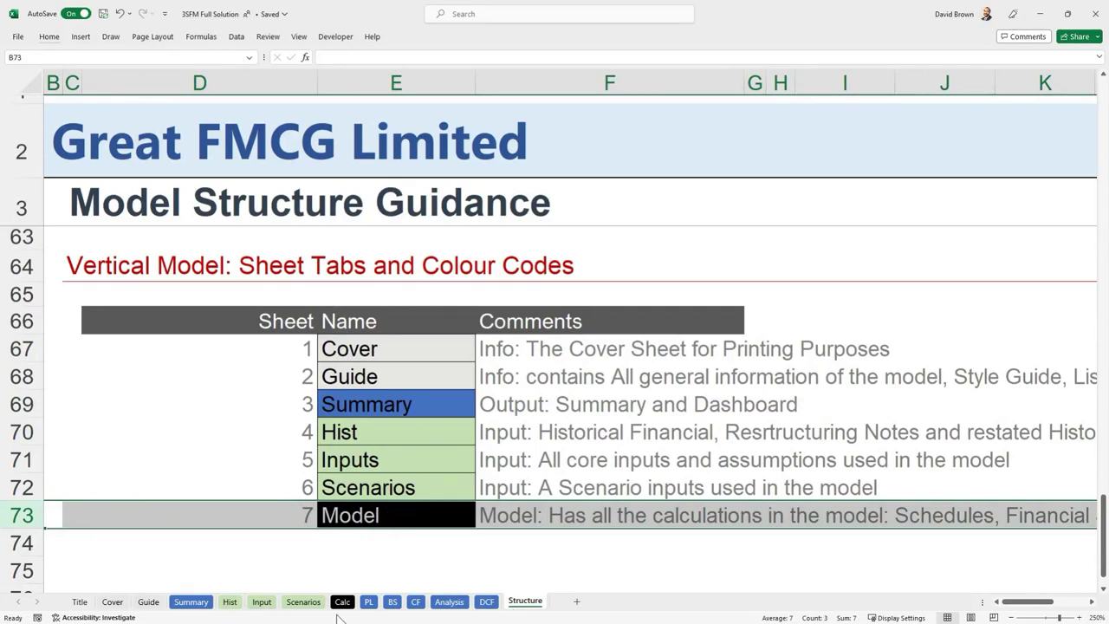
- View the output sheets in order: PL, BS, CF, Analysis and DCF
left_click(369, 604)
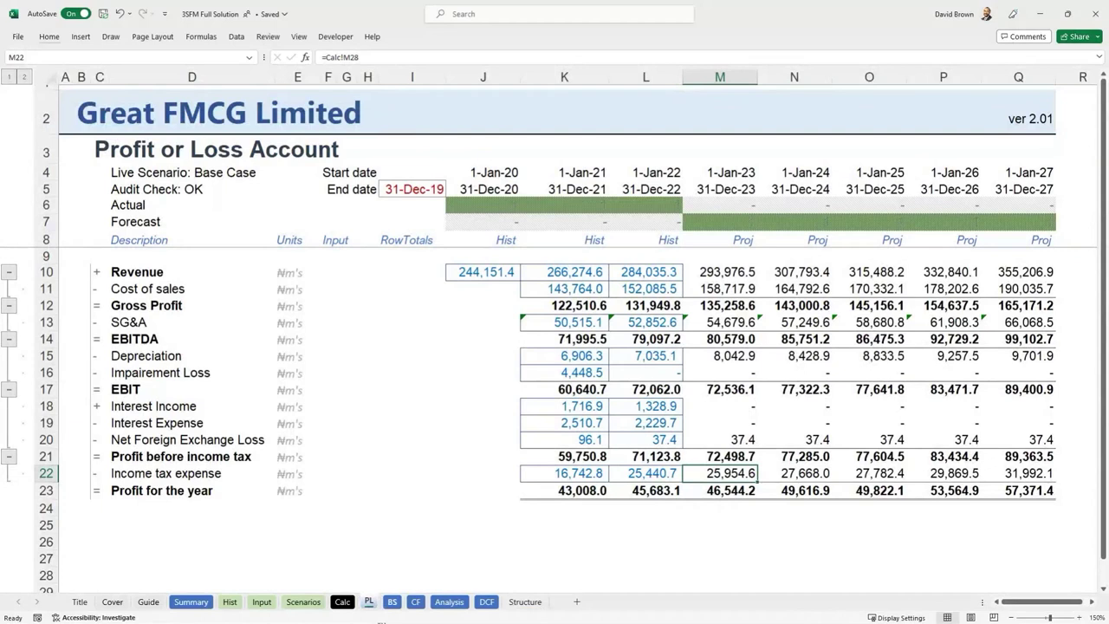
left_click(393, 602)
left_click(417, 601)
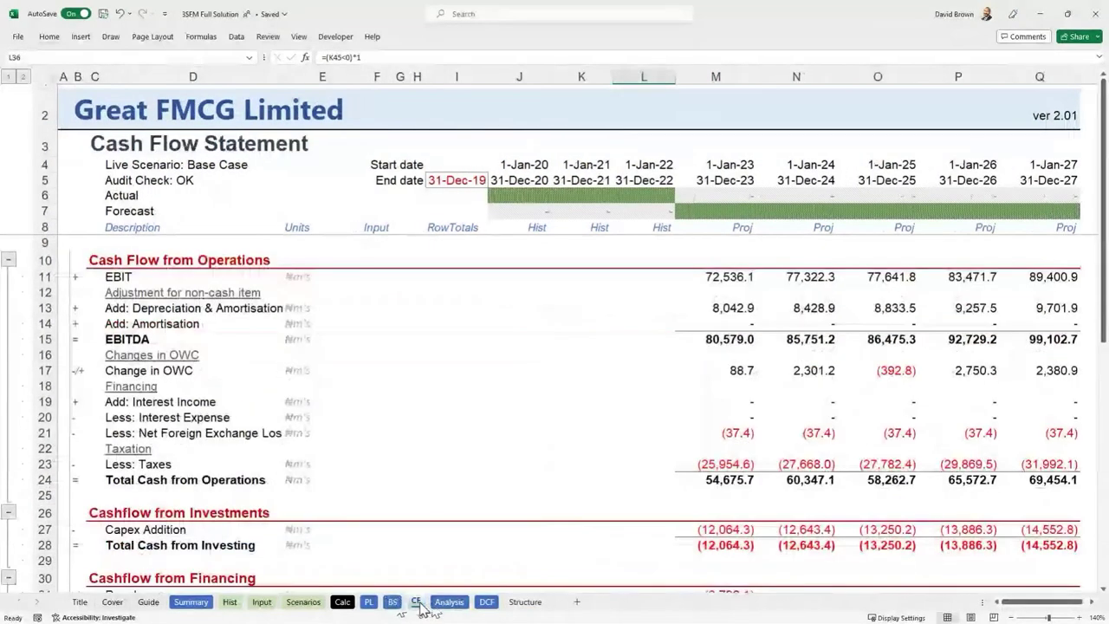
left_click(448, 601)
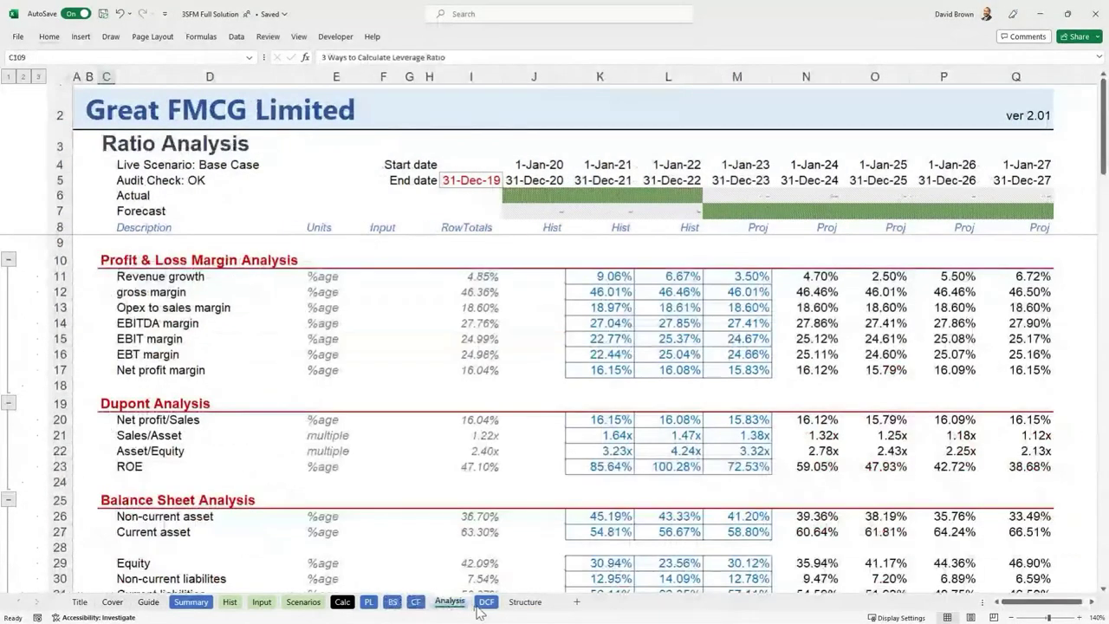
left_click(484, 604)
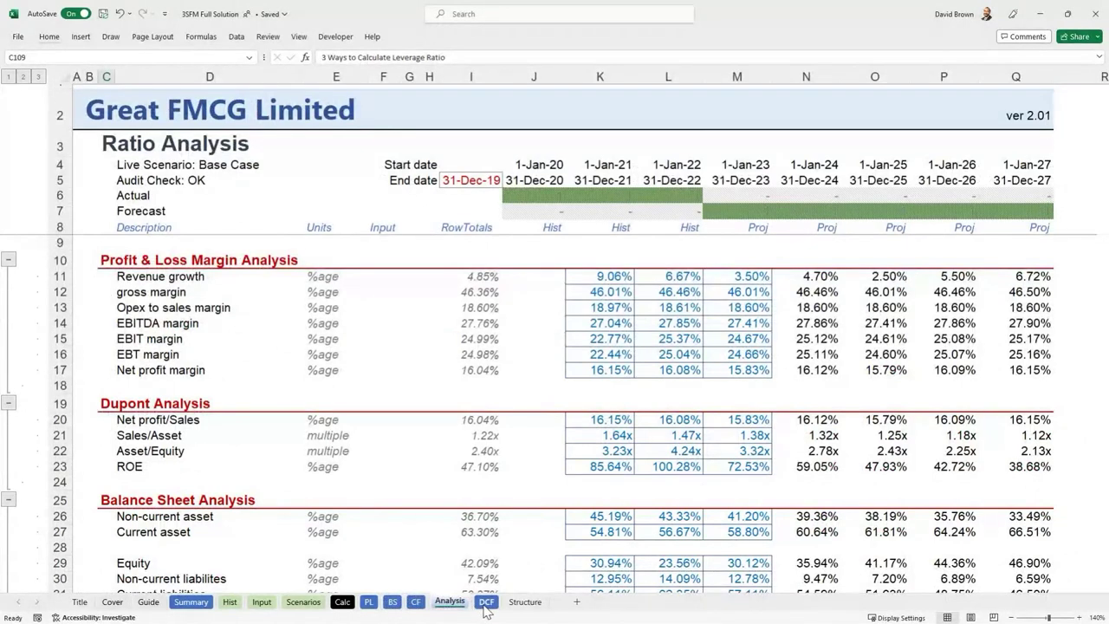
- View the input sheets Scenarios, Hist and Input, and return to Scenarios
left_click(304, 604)
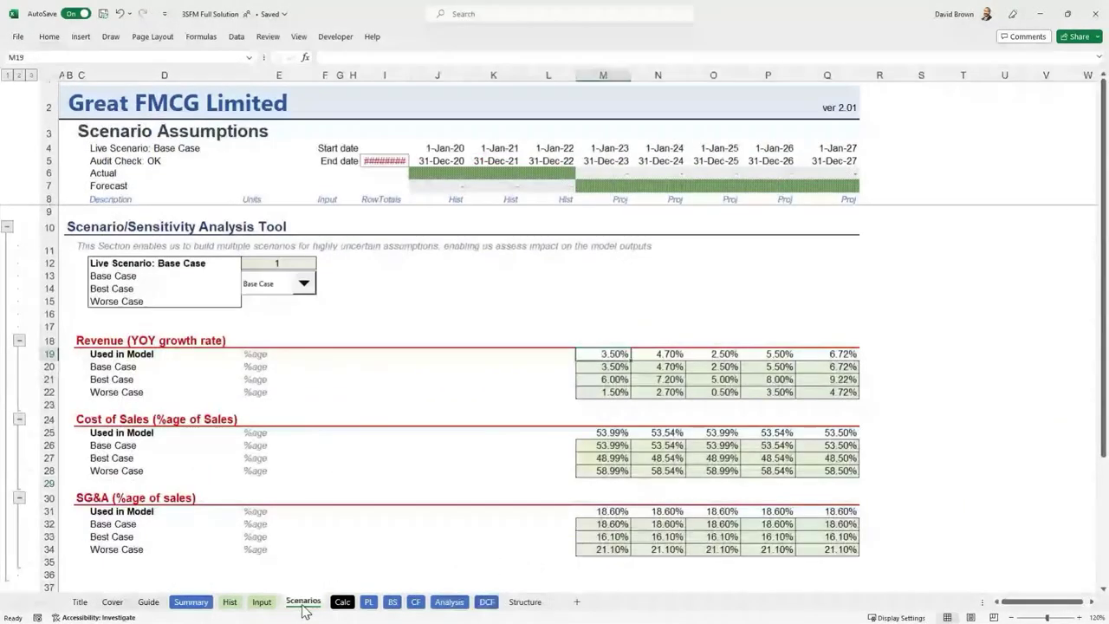
left_click(232, 605)
left_click(261, 605)
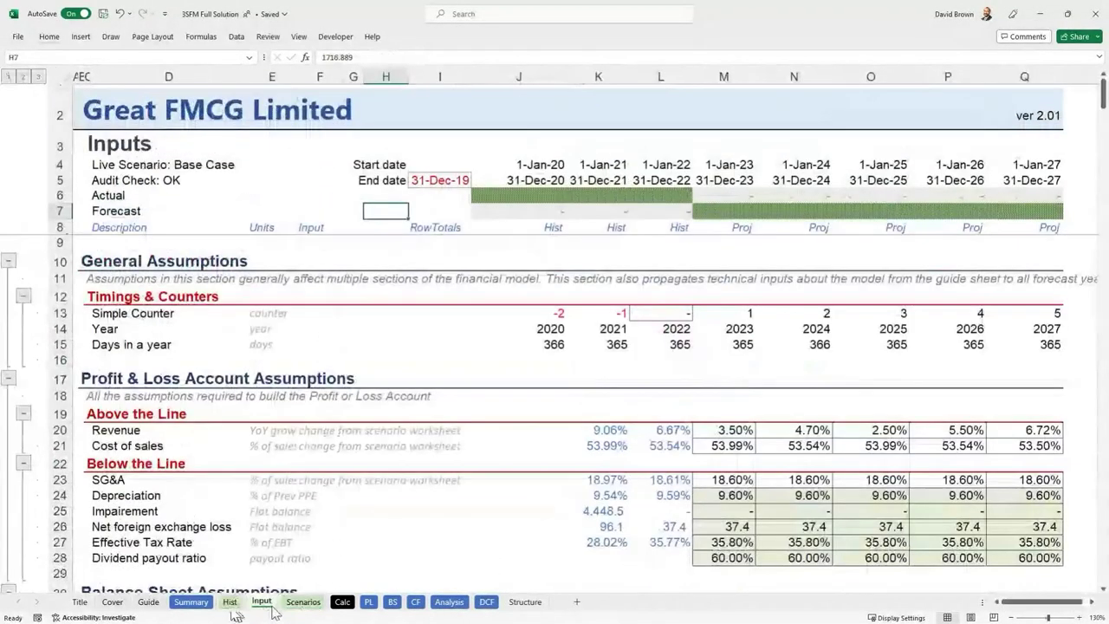
left_click(305, 606)
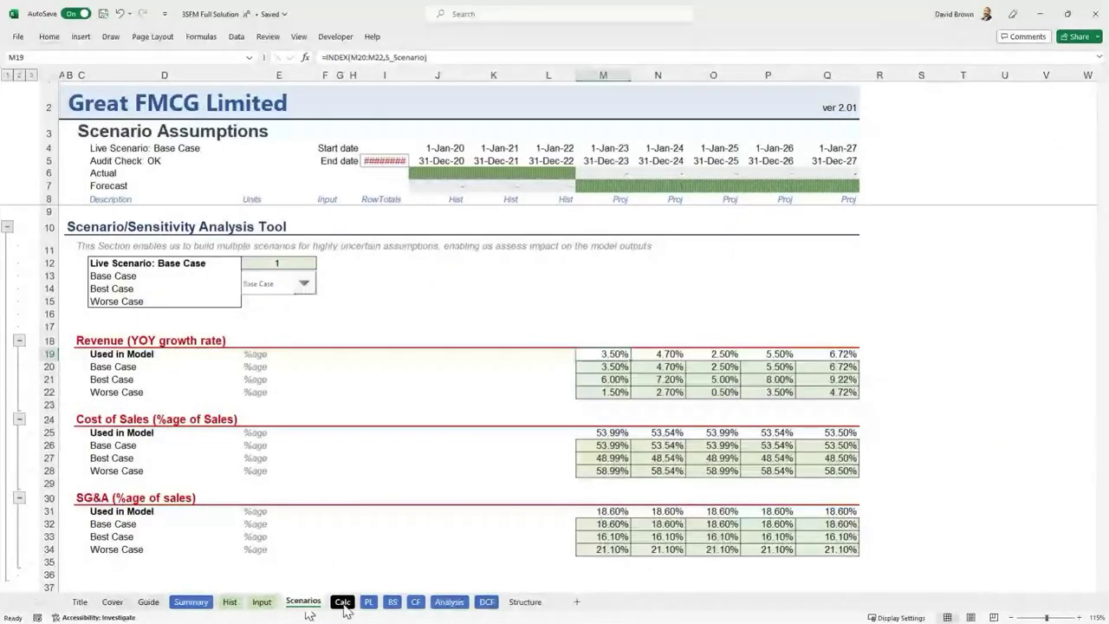
- Collapse the row outline of the Calc sheet to its second level, and do the same on the Hist sheet
left_click(343, 605)
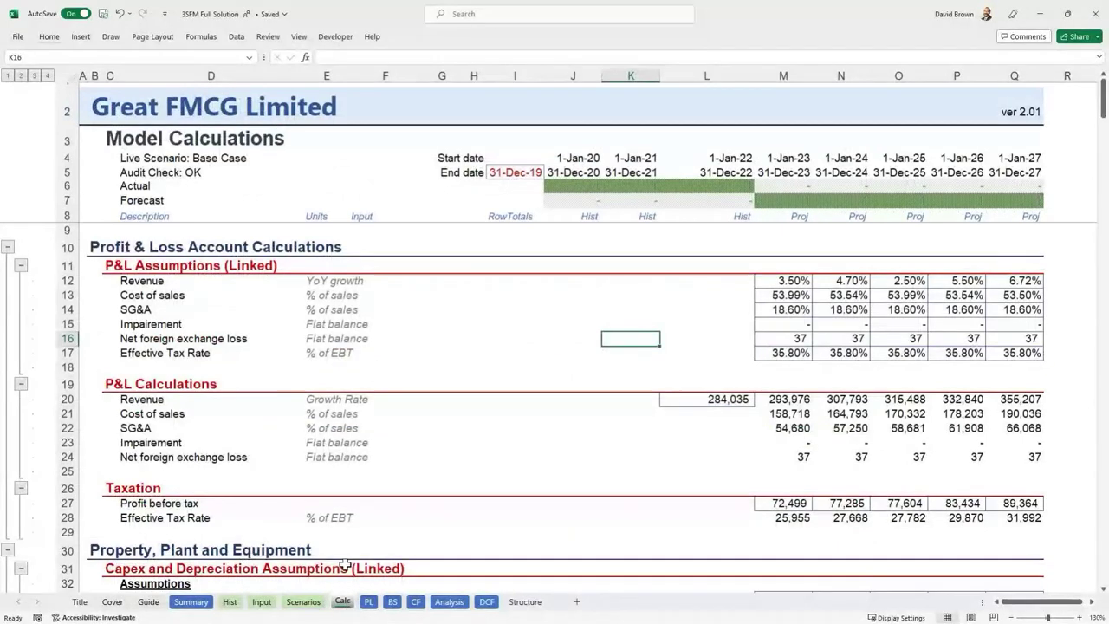
scroll(363, 432, "up", 1)
scroll(416, 429, "down", 1)
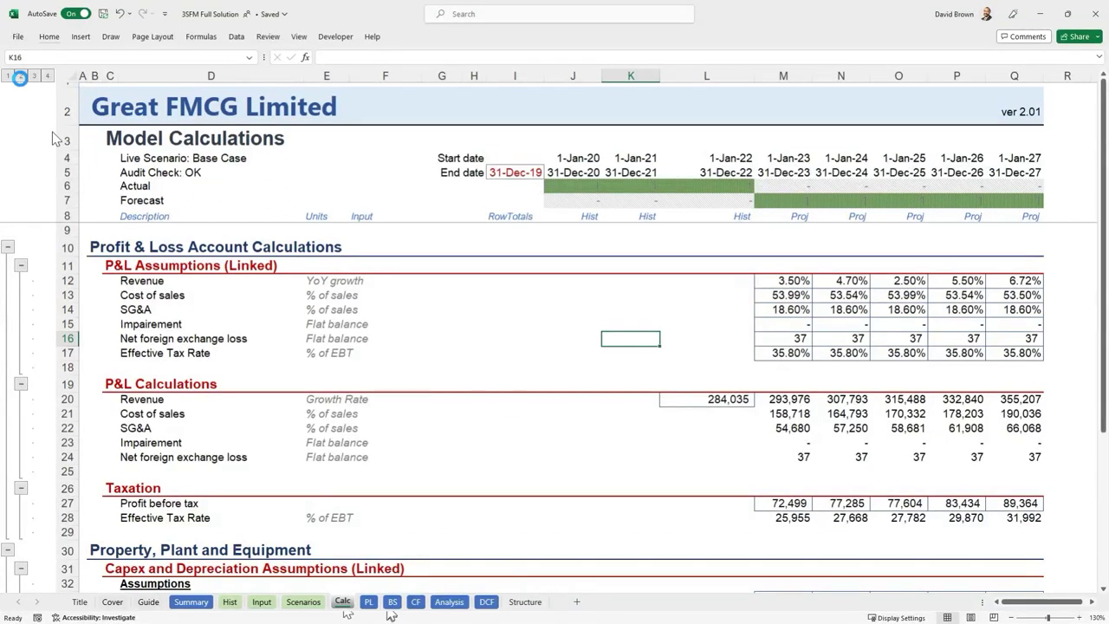
left_click(21, 76)
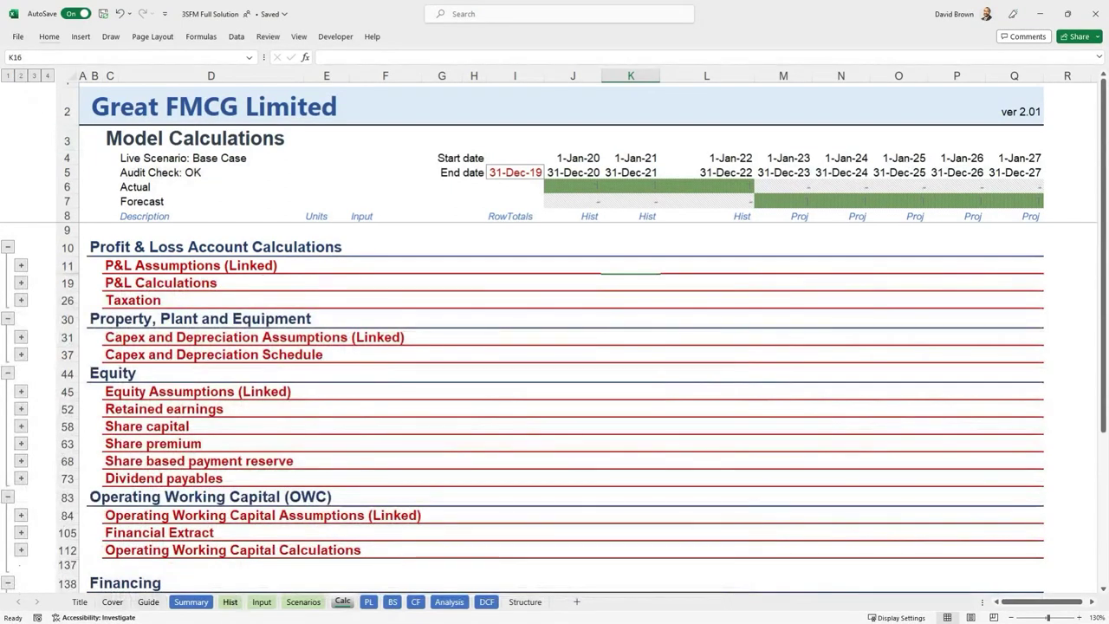
left_click(229, 601)
left_click(21, 76)
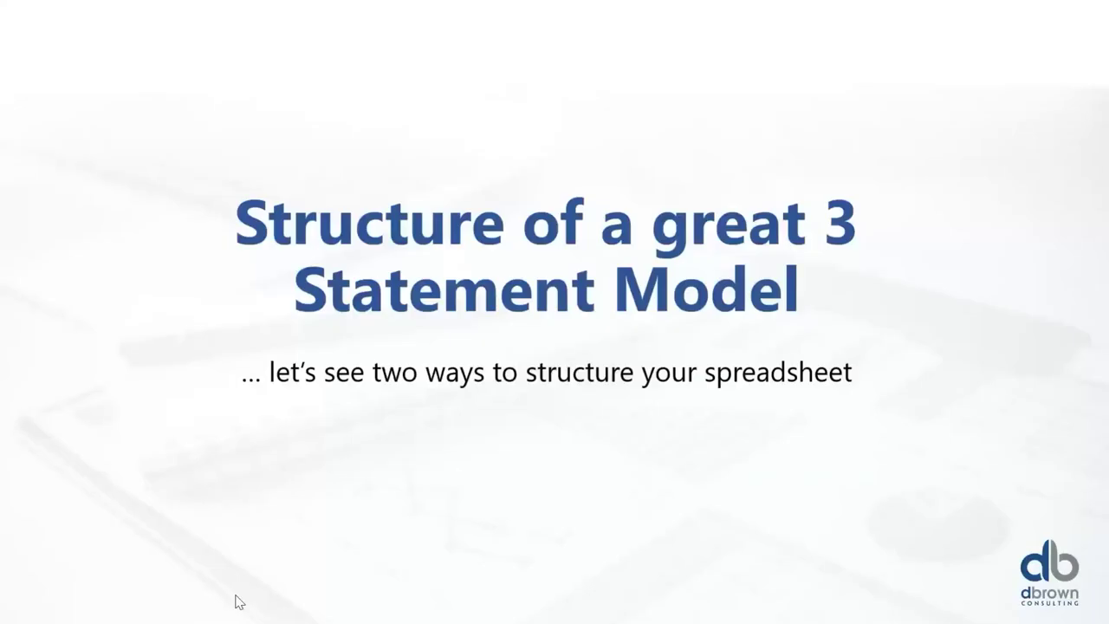
left_click(239, 603)
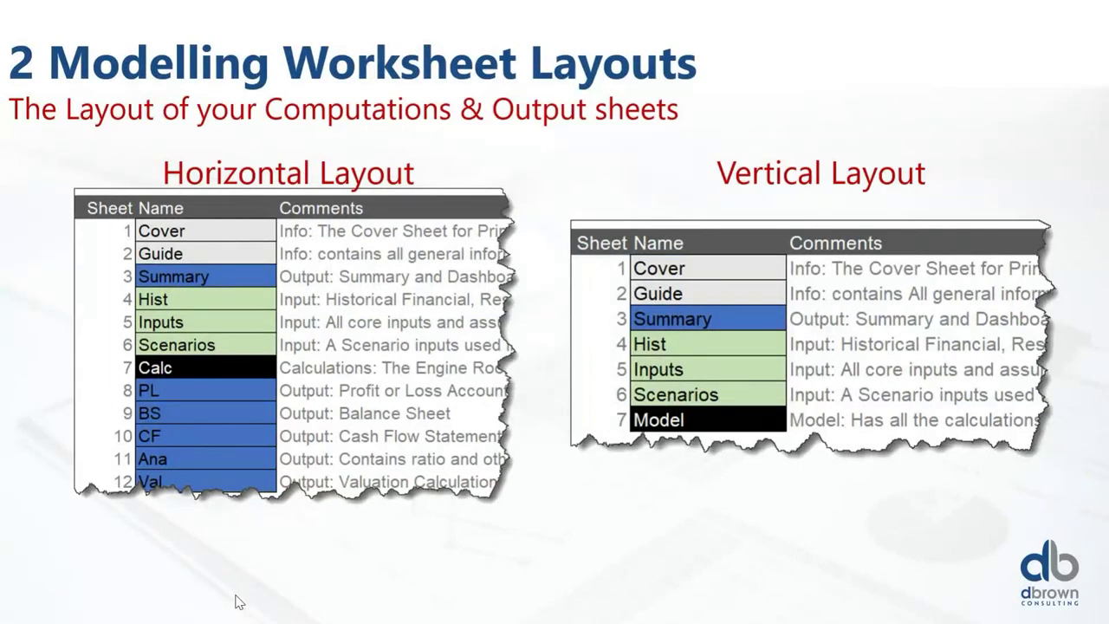
left_click(239, 602)
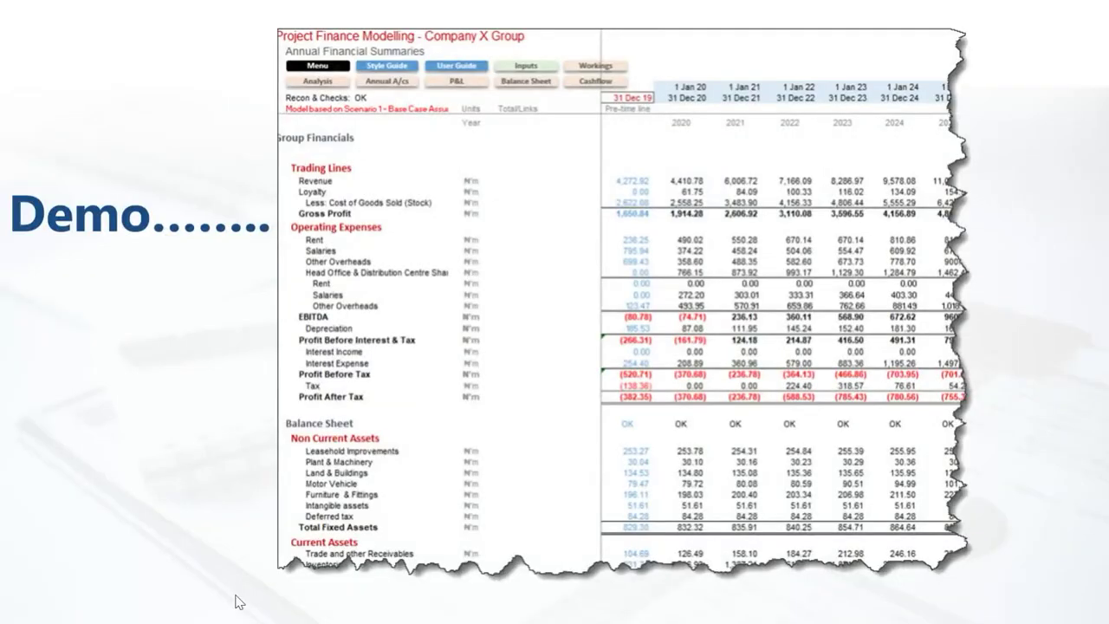
left_click(239, 602)
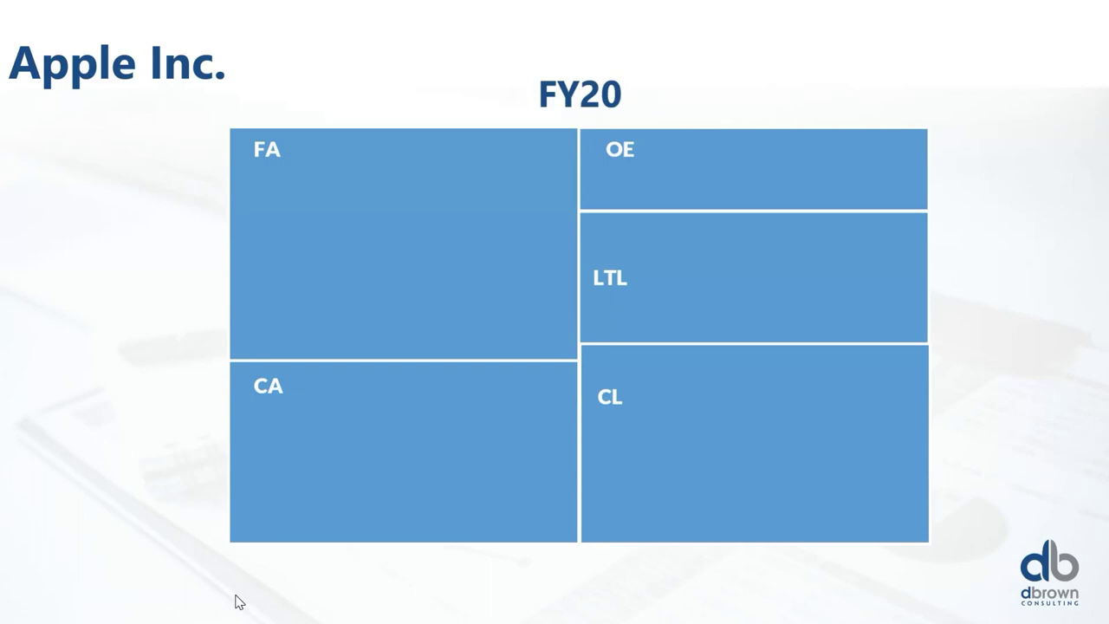
- Switch to Apple's balance sheet in the browser and highlight the March 27, 2021 totals for current and non-current assets
key("alt+Tab")
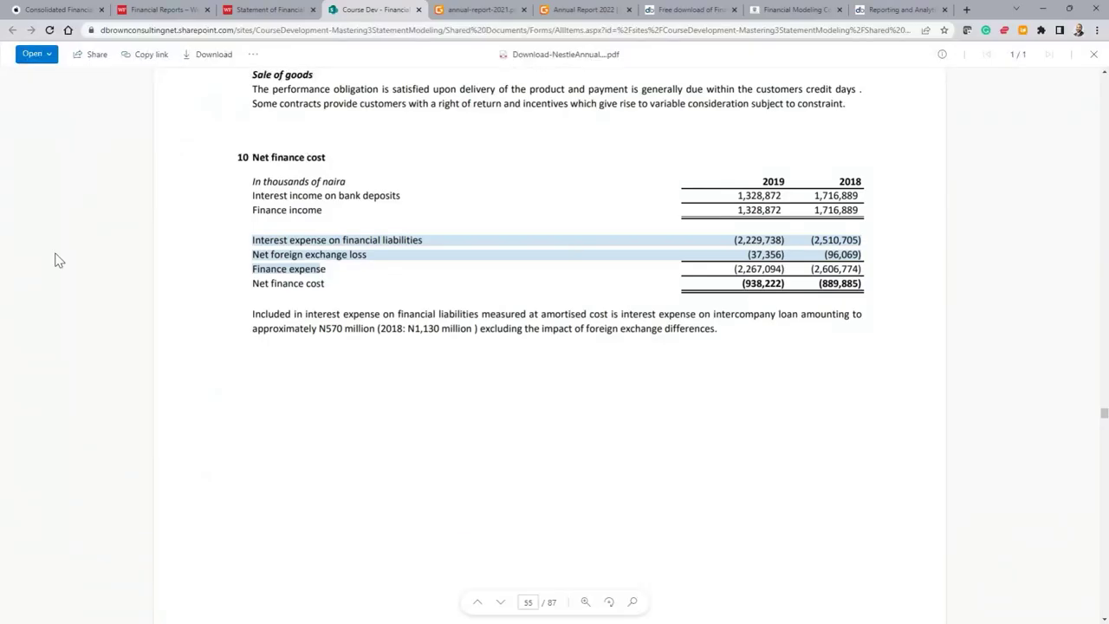
left_click(49, 12)
left_click(103, 224)
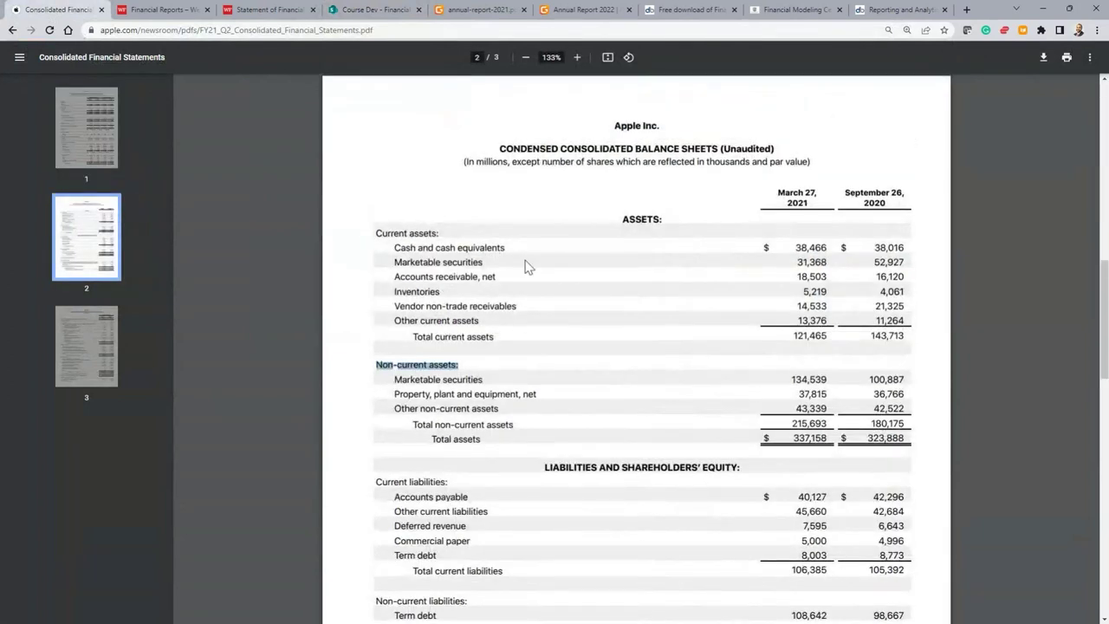
left_click(846, 364)
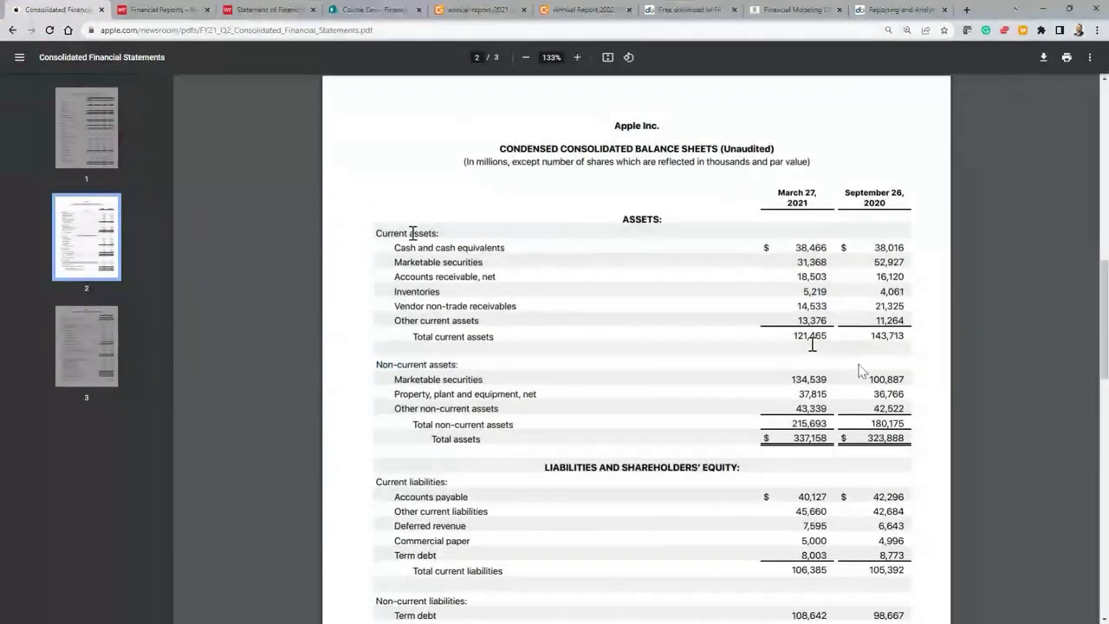
left_click_drag(793, 336, 829, 336)
left_click_drag(793, 424, 828, 425)
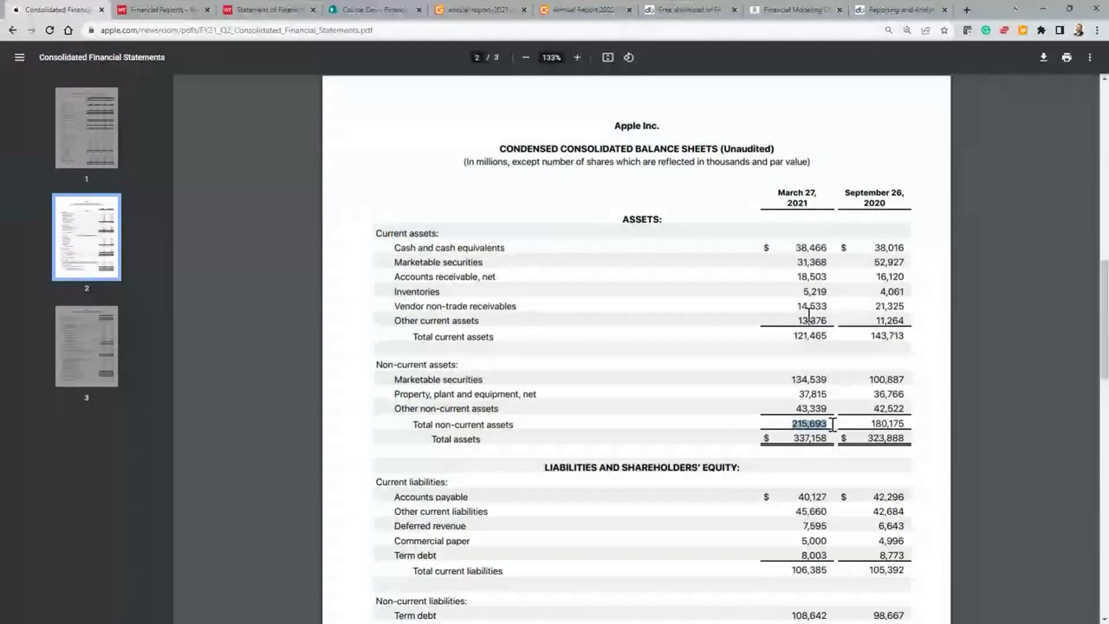
left_click_drag(791, 336, 837, 339)
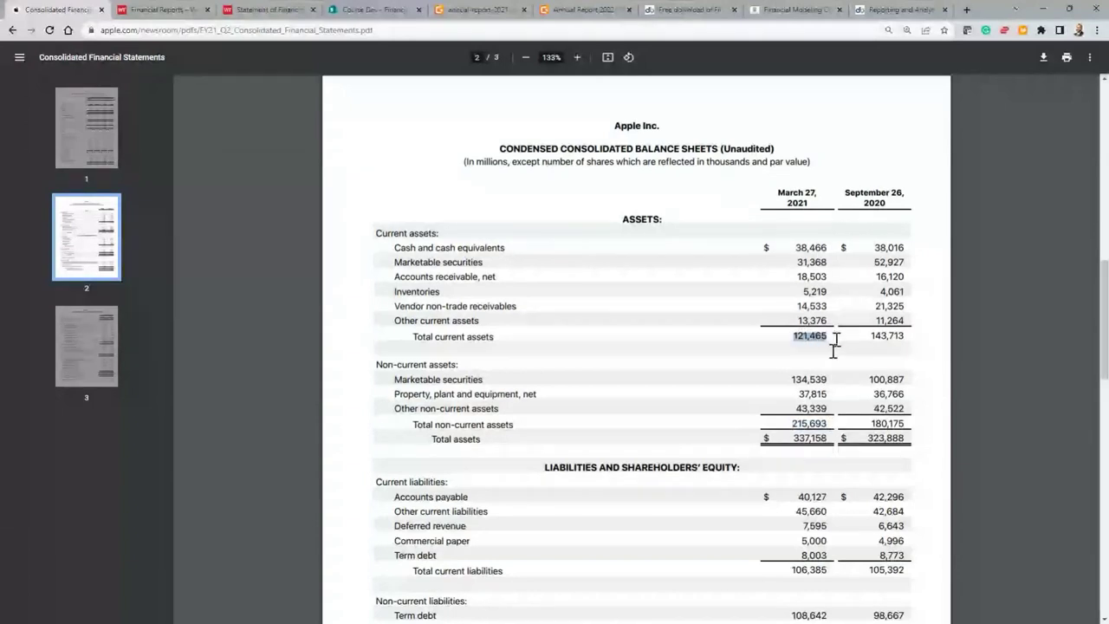
left_click_drag(794, 425, 842, 425)
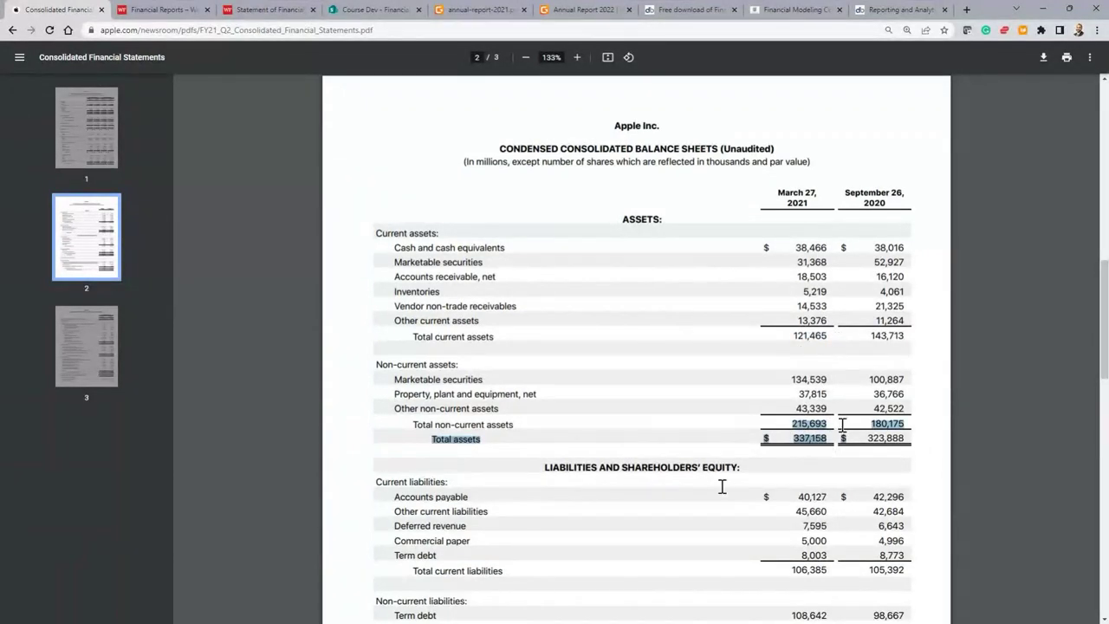
left_click(707, 530)
- Highlight Apple's March 27, 2021 total current liabilities, total non-current liabilities, and total liabilities and shareholders' equity
scroll(706, 527, "down", 2)
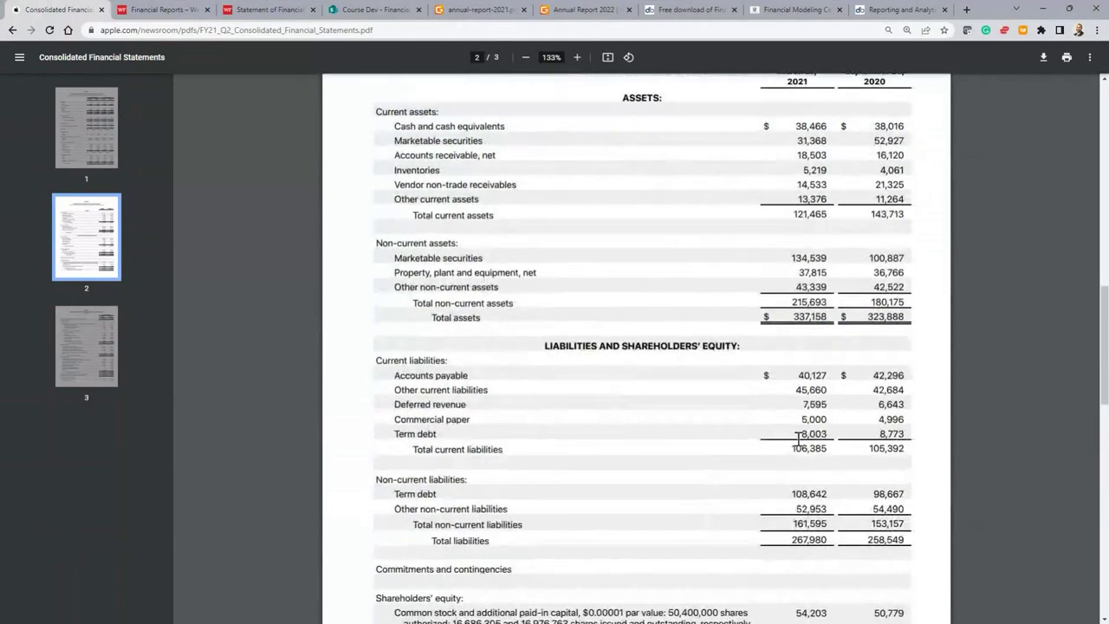
left_click_drag(791, 448, 828, 448)
scroll(564, 545, "down", 1)
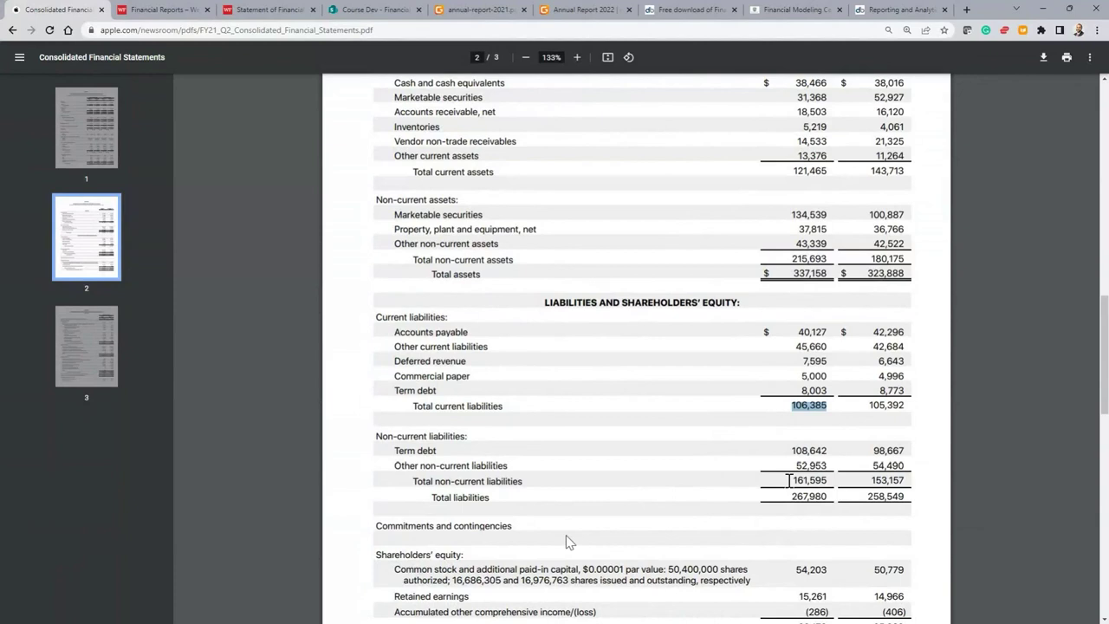
left_click_drag(791, 480, 829, 481)
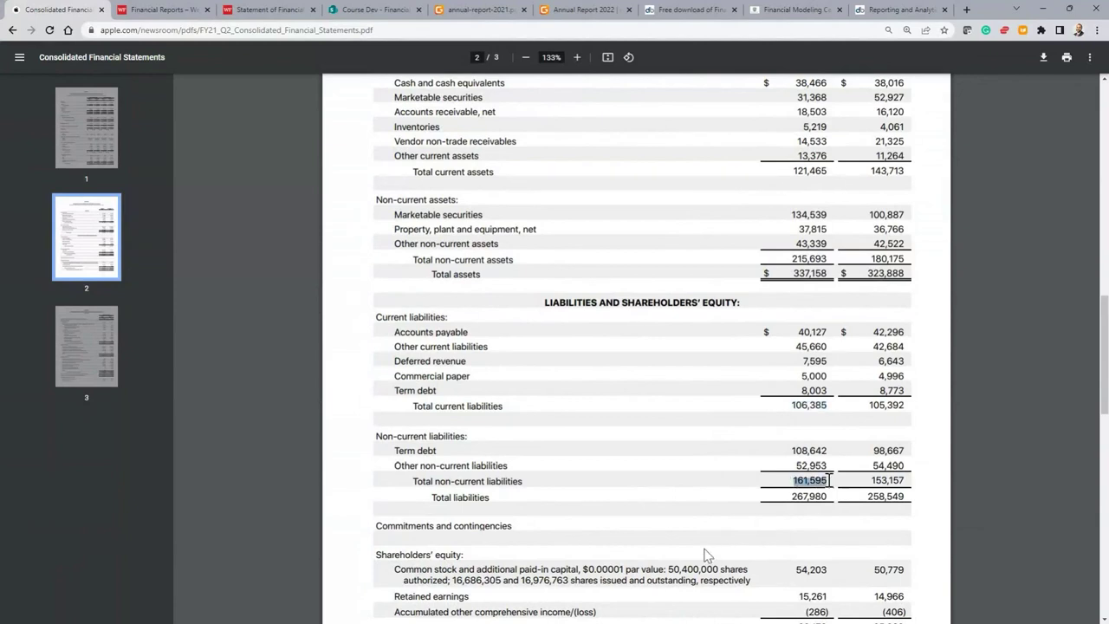
scroll(830, 480, "down", 2)
left_click_drag(798, 531, 830, 549)
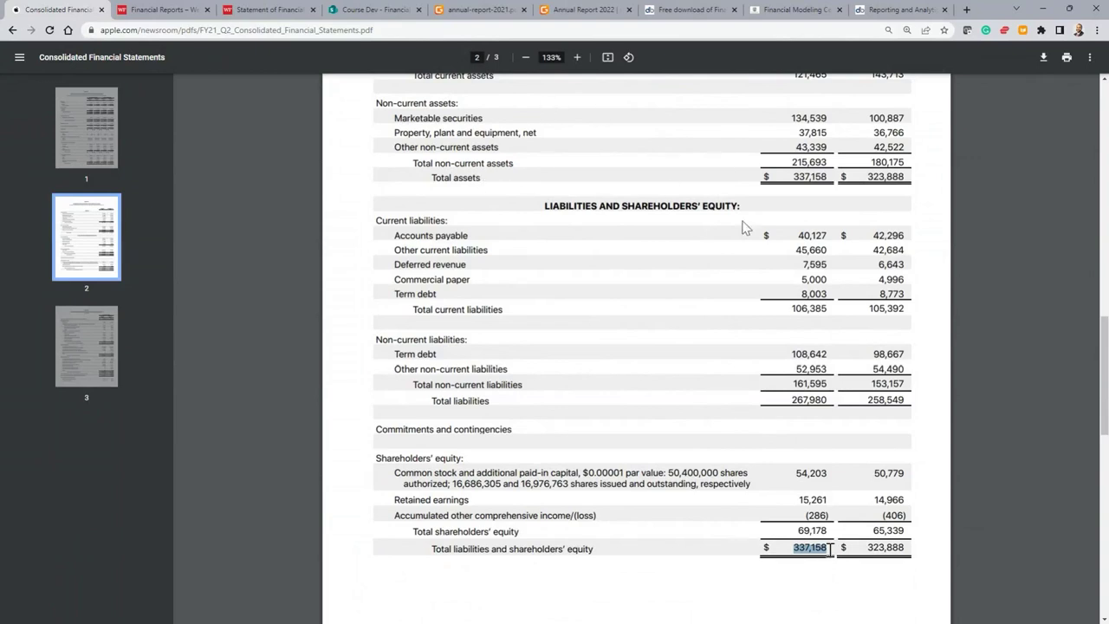
key("alt+Tab")
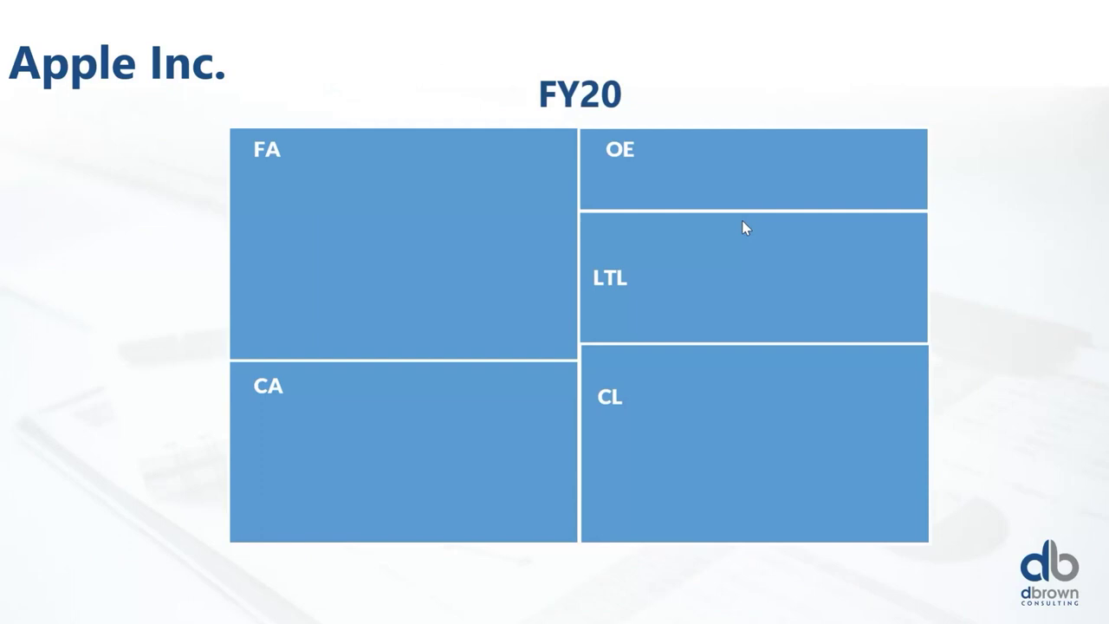
left_click(743, 228)
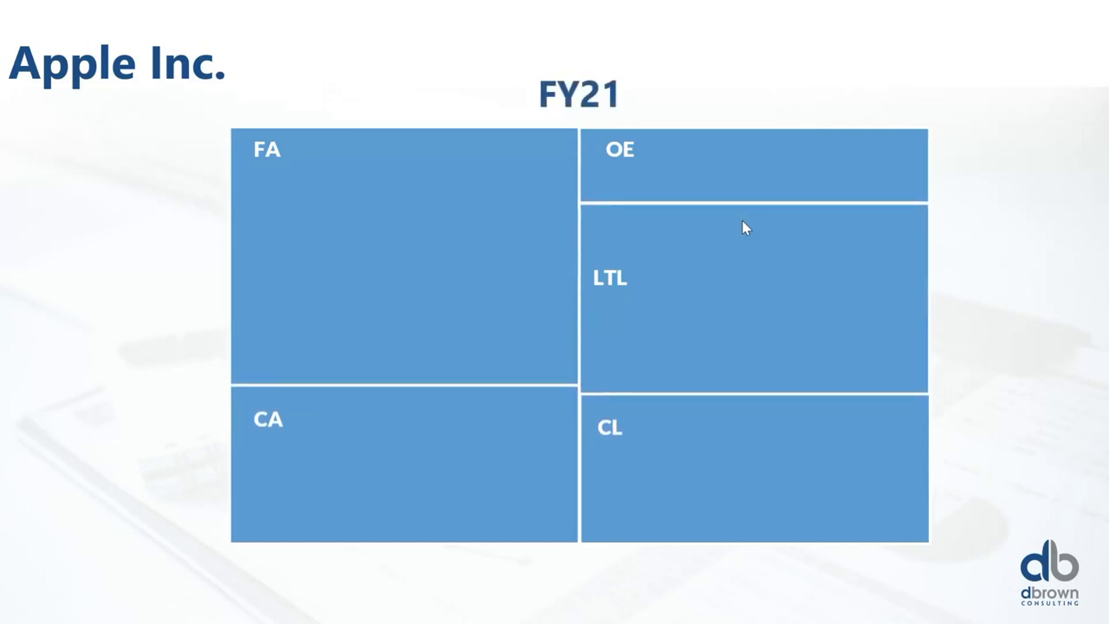
left_click(742, 227)
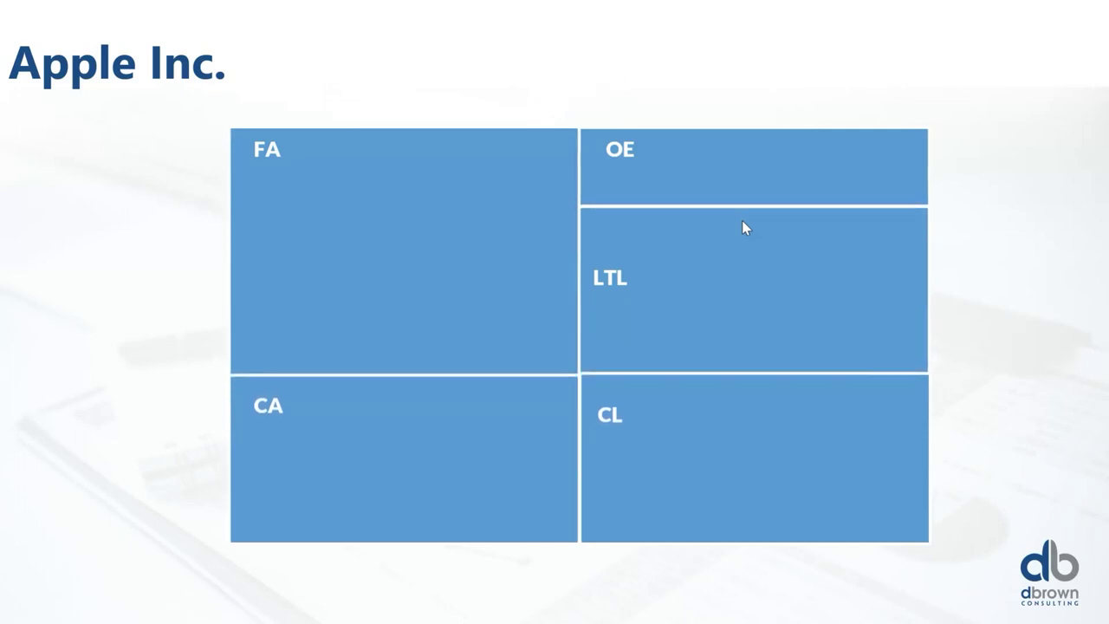